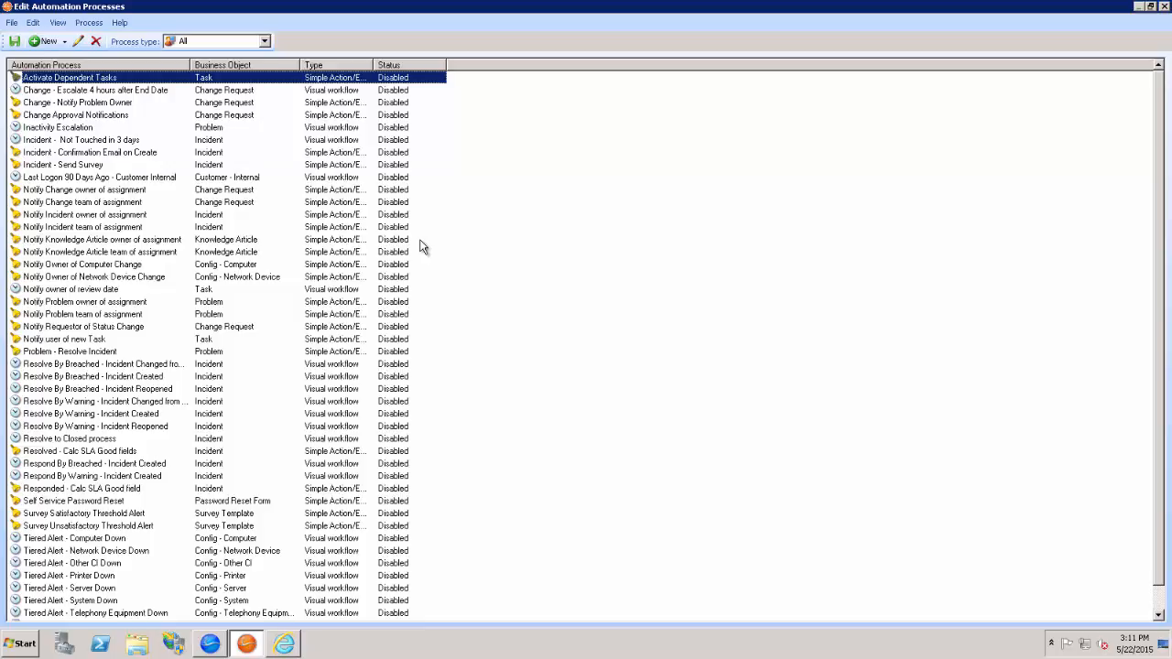
Open the visual workflow "Resolve By Breached - Incident Changed from Pending" in the process designer.
left_click(64, 41)
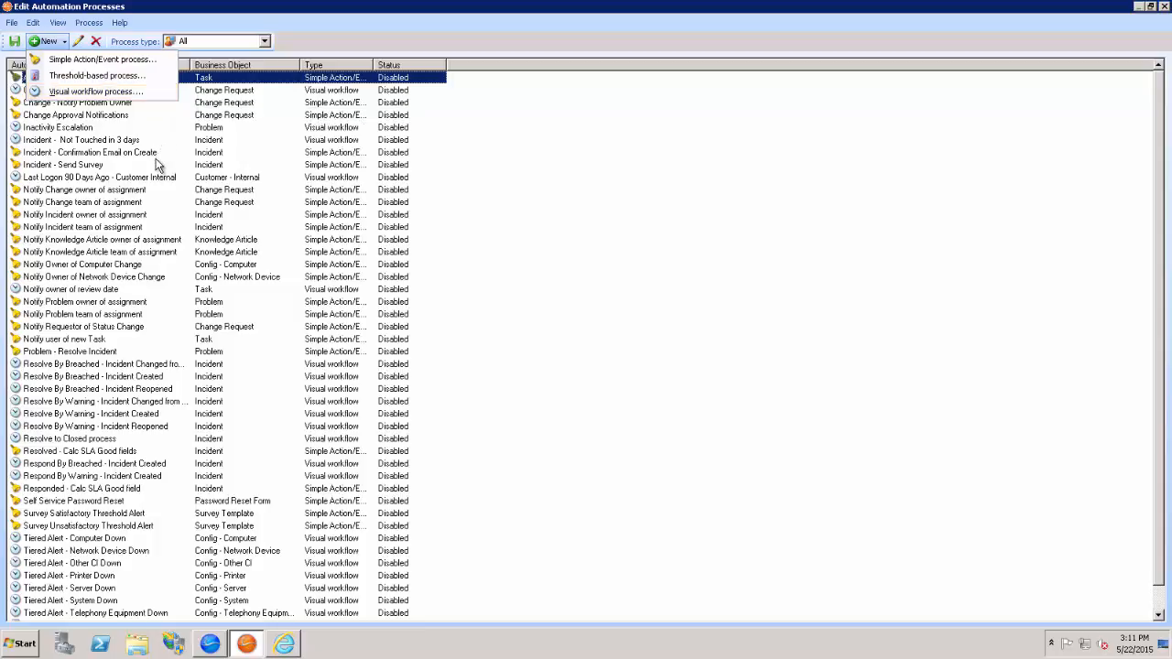
left_click(115, 365)
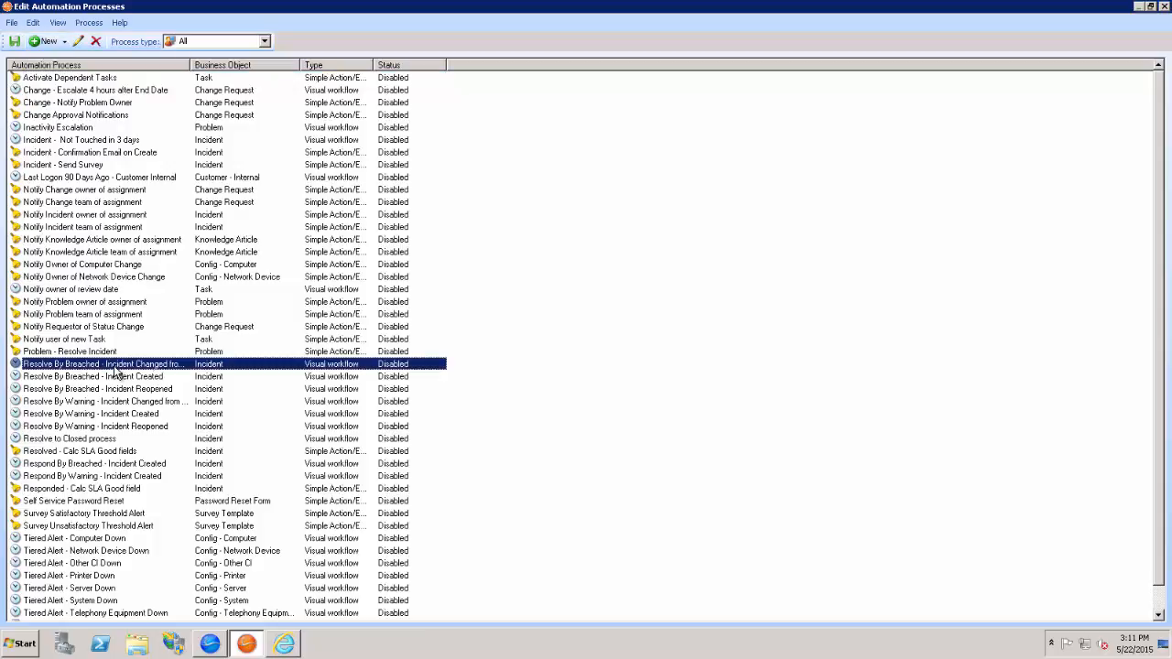
left_click(76, 42)
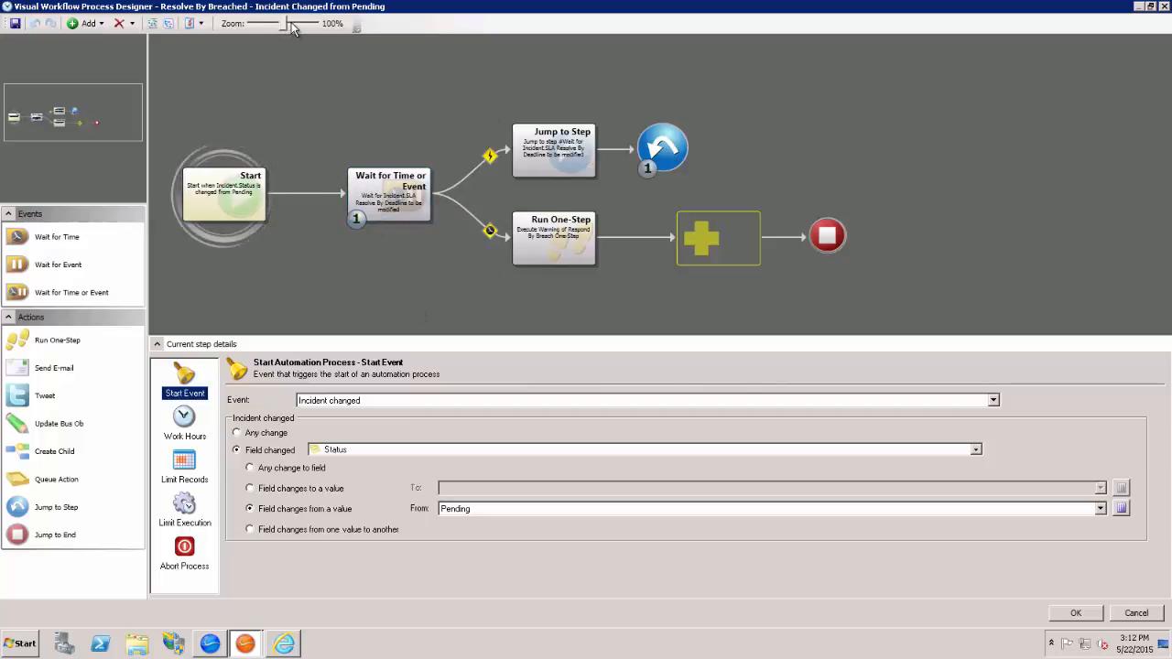
left_click_drag(284, 23, 303, 24)
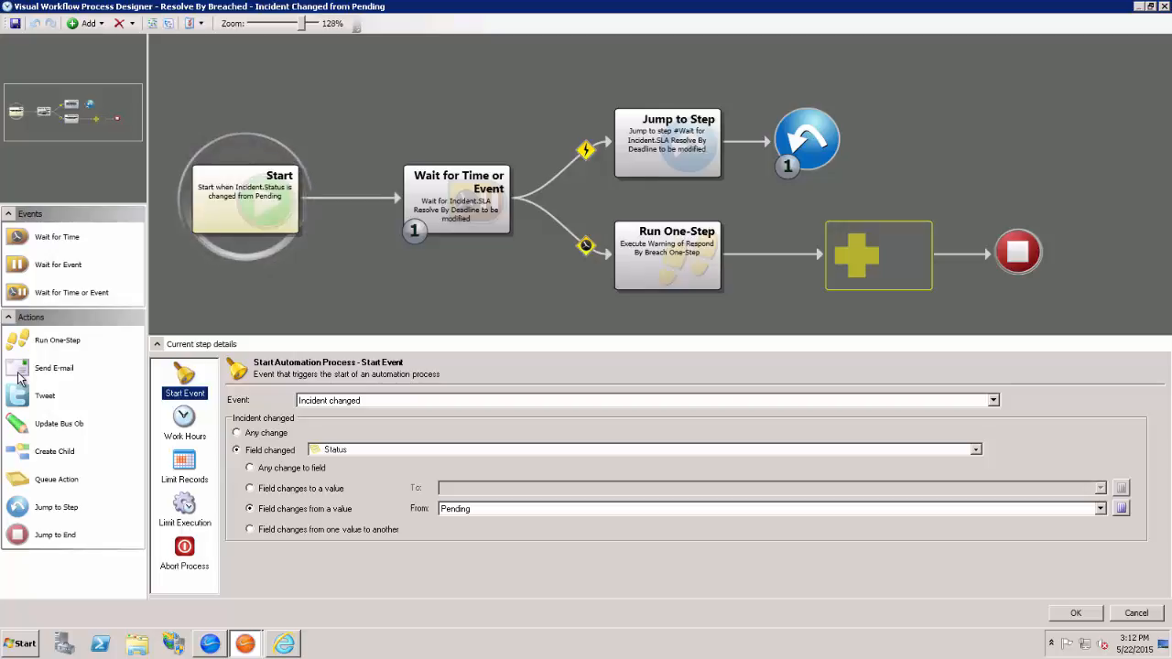
Add a Send E-mail action between Start and Wait for Time or Event, and open its message for editing.
left_click_drag(18, 376, 348, 207)
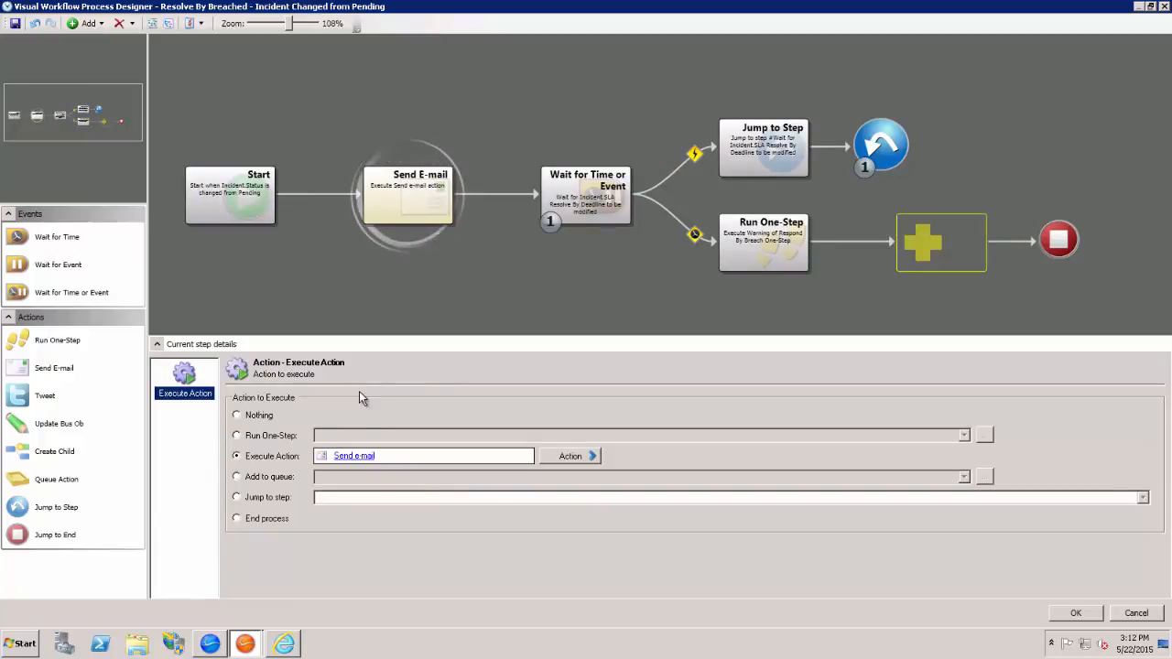
left_click(353, 456)
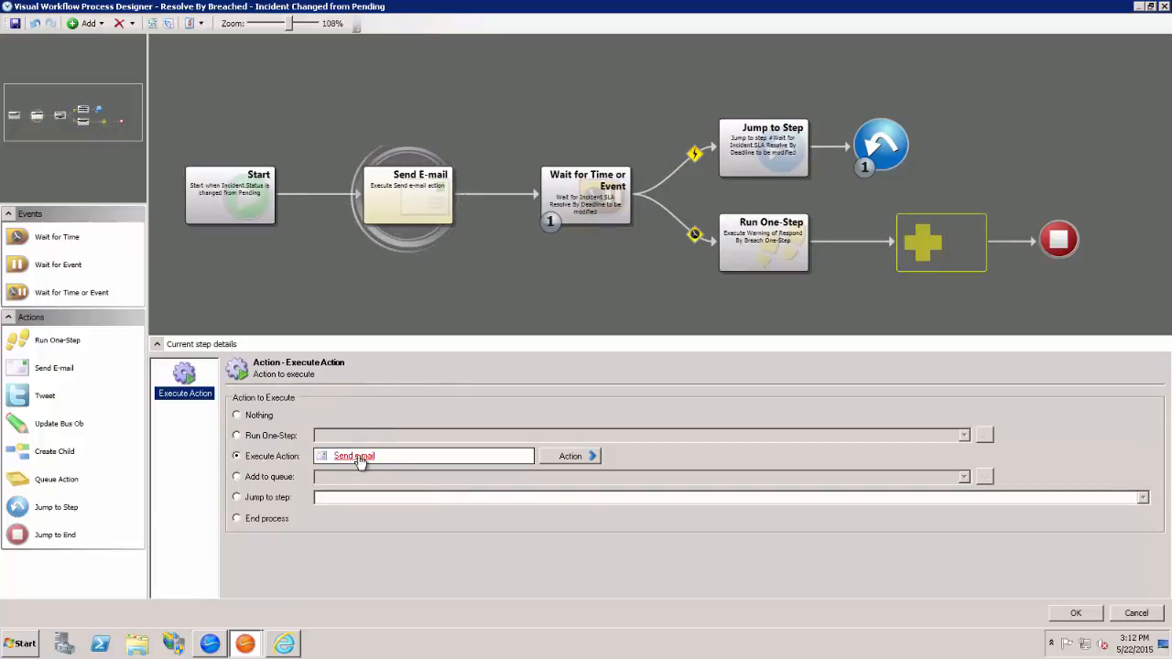
left_click(420, 321)
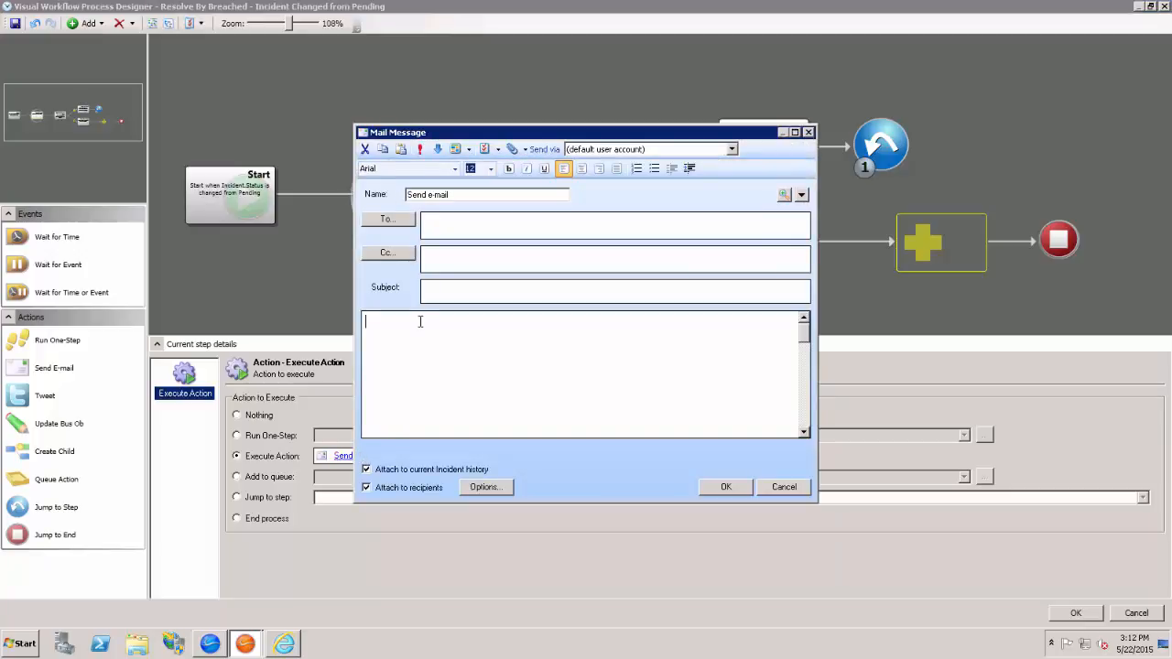
Insert the incident's Description field in the message body with the greeting "Hello," above it, and cancel the message.
right_click(422, 327)
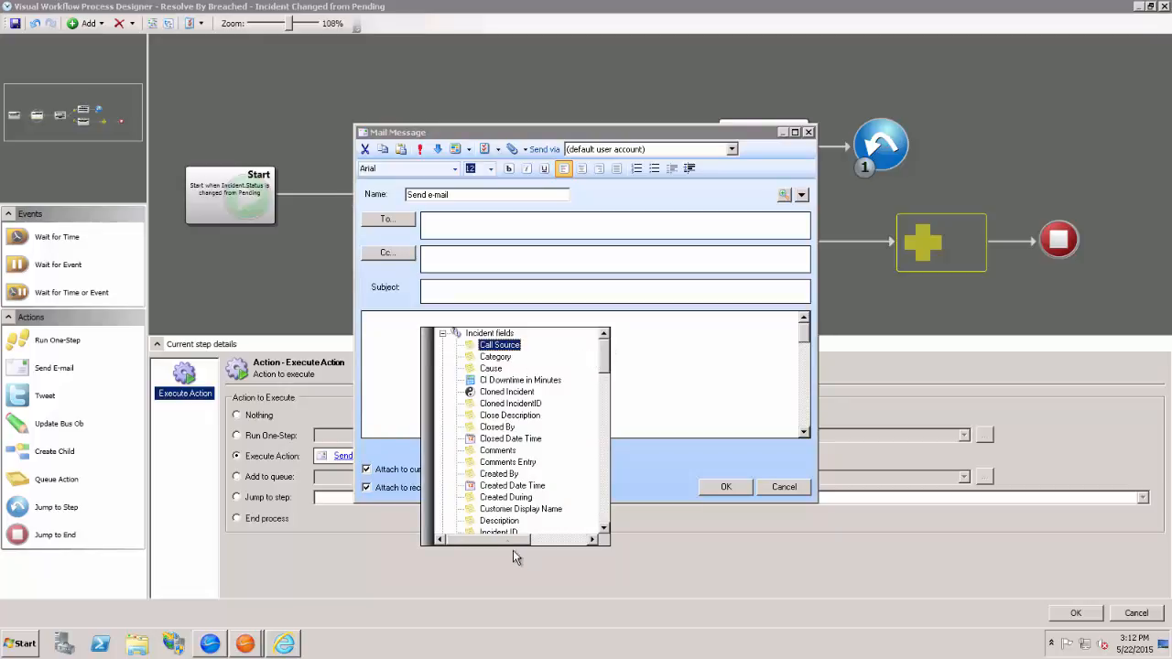
double_click(502, 520)
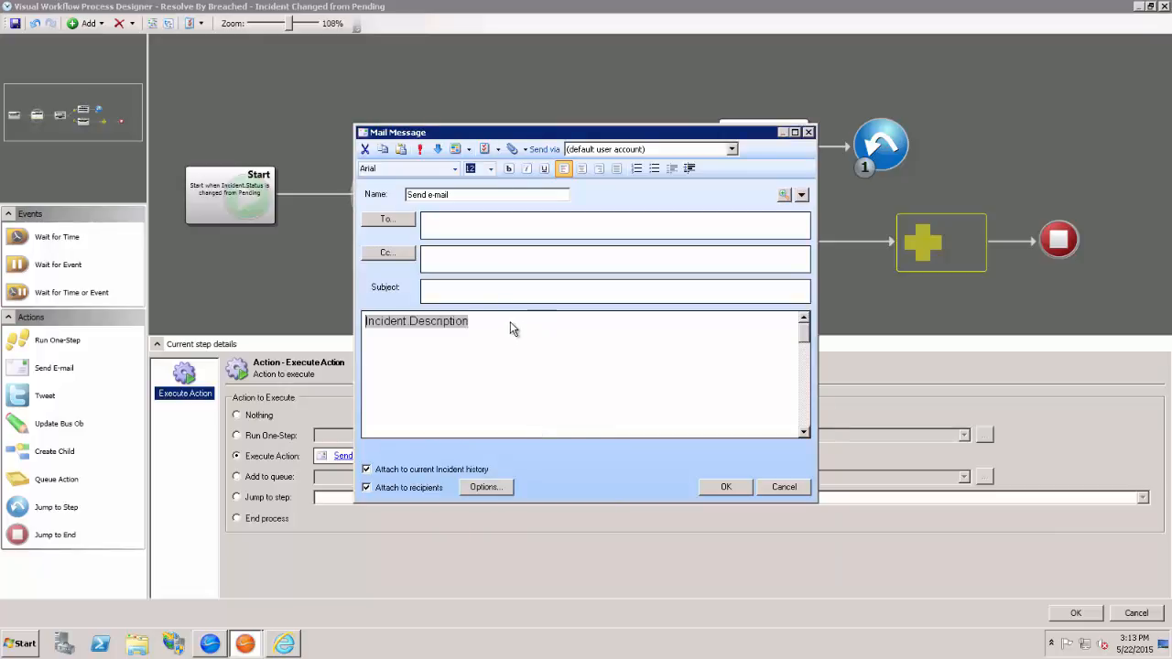
key("Return")
key("Return")
key("Up")
key("Up")
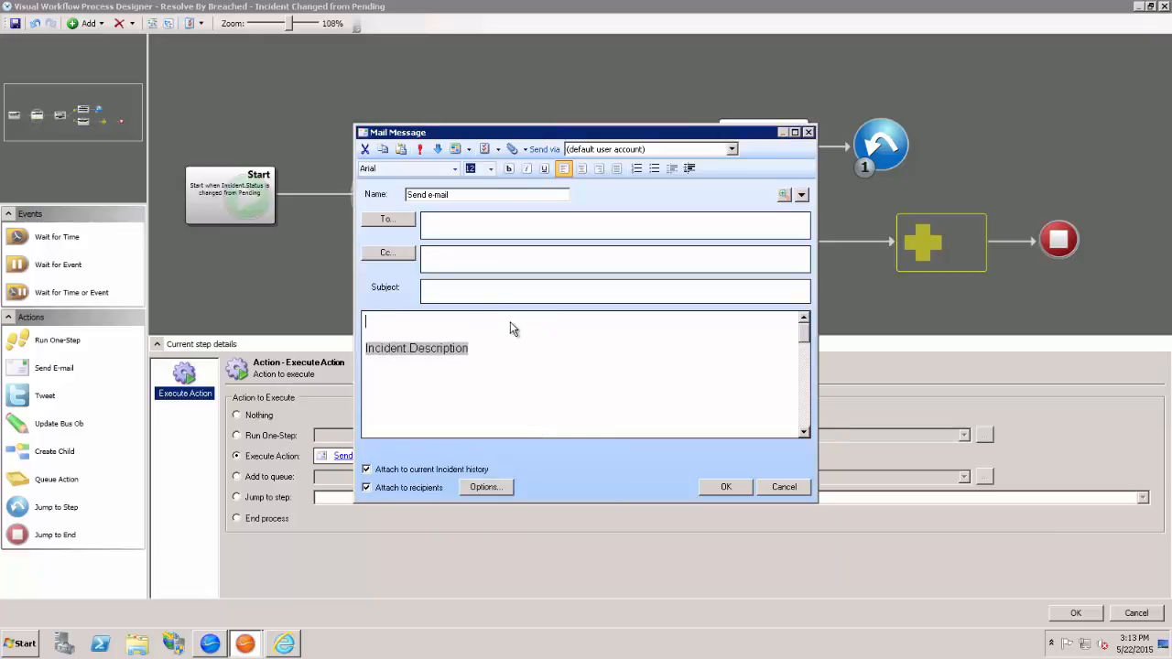
type("Hello,")
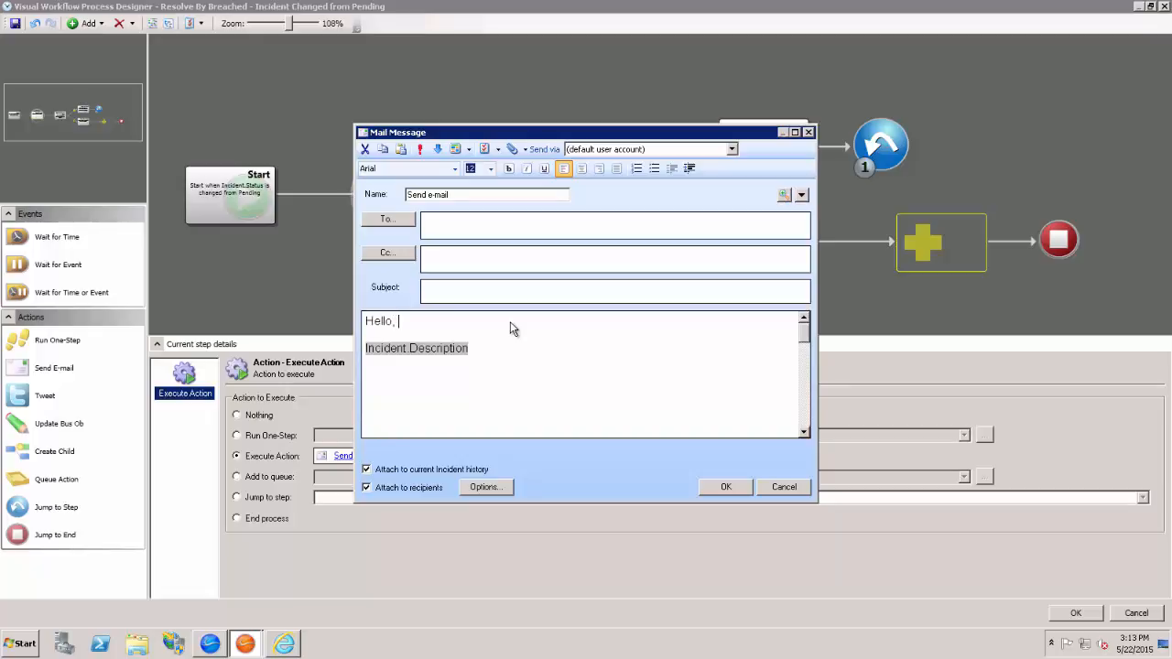
left_click(784, 486)
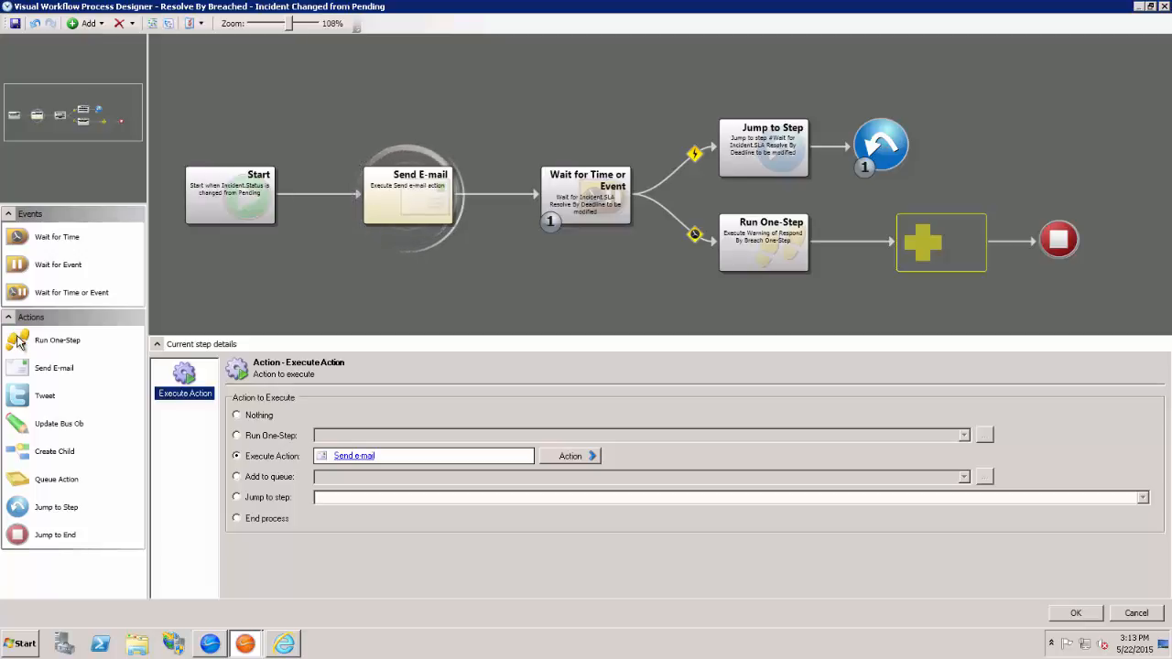
Add a Run One-Step action after Send E-mail and open the New Employee Tasks One-Step from Service Request Models.
left_click_drag(17, 343, 499, 193)
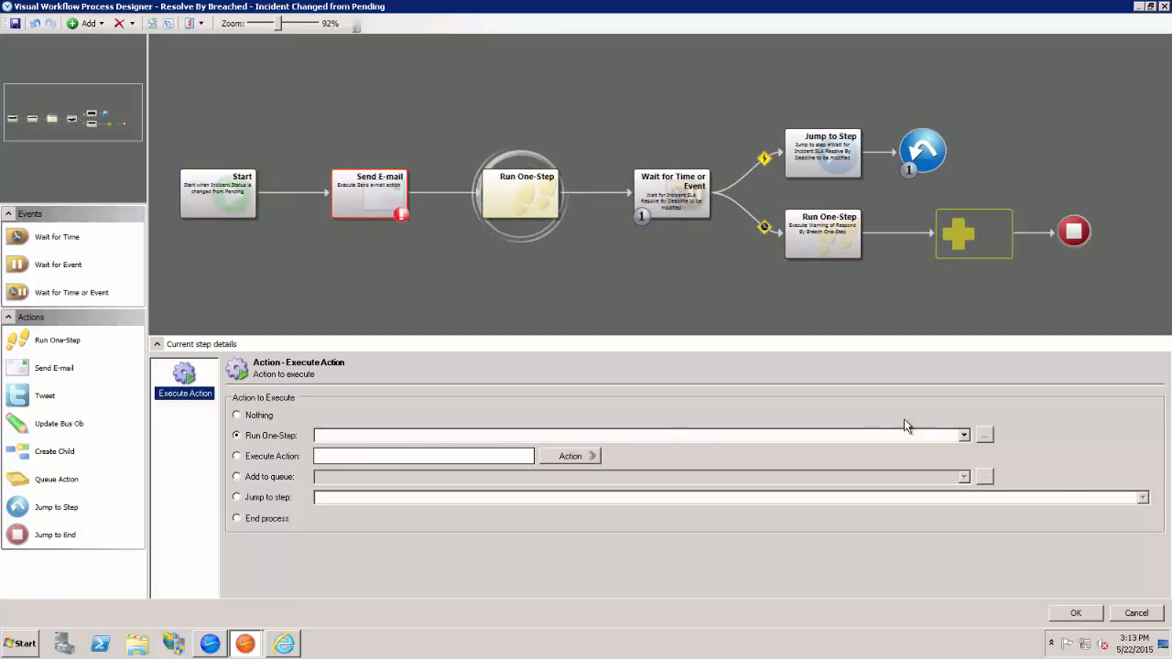
left_click(986, 436)
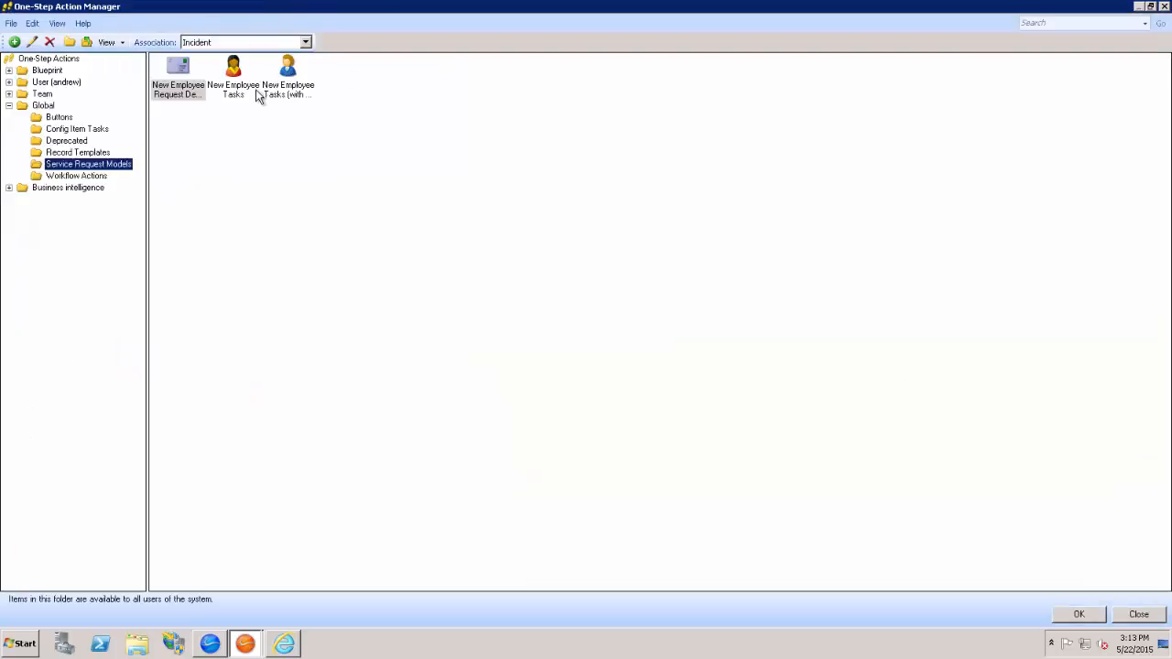
left_click(235, 92)
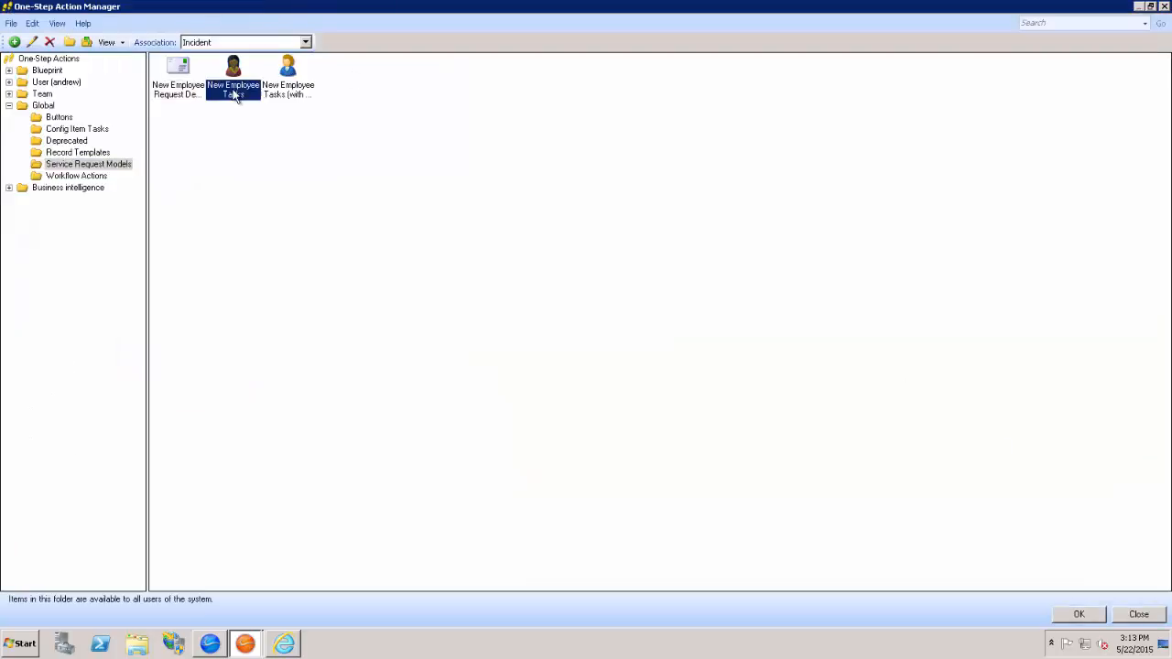
left_click(33, 42)
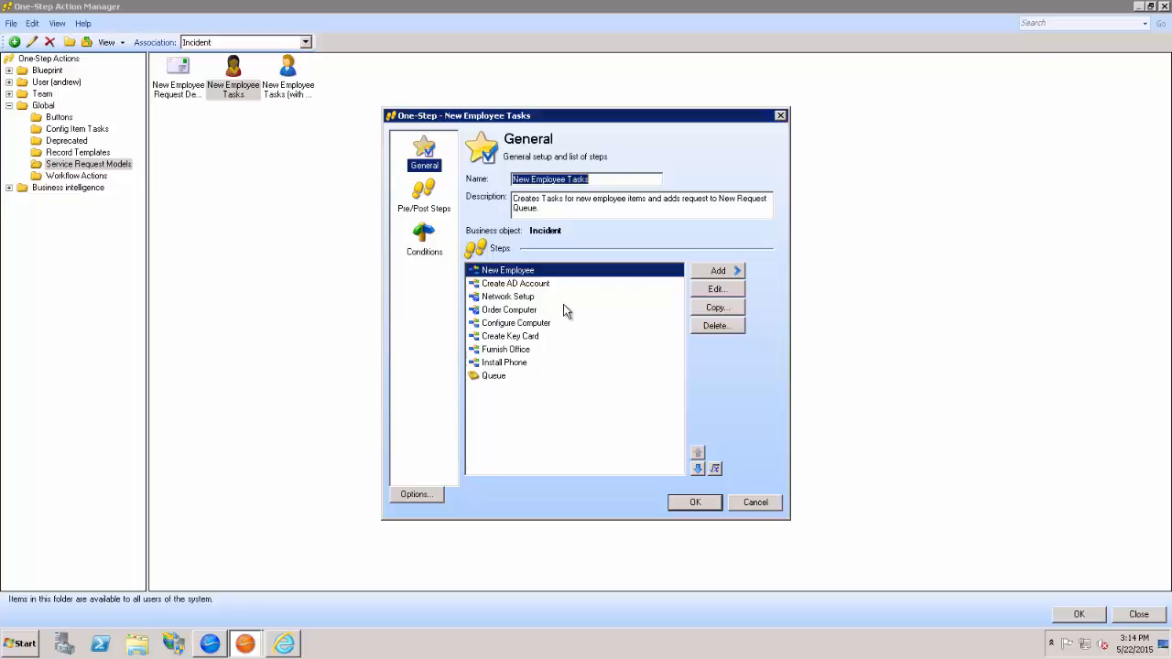
Examine the task fields set by the New Employee step: Description, Owned By Team and Title.
left_click(698, 290)
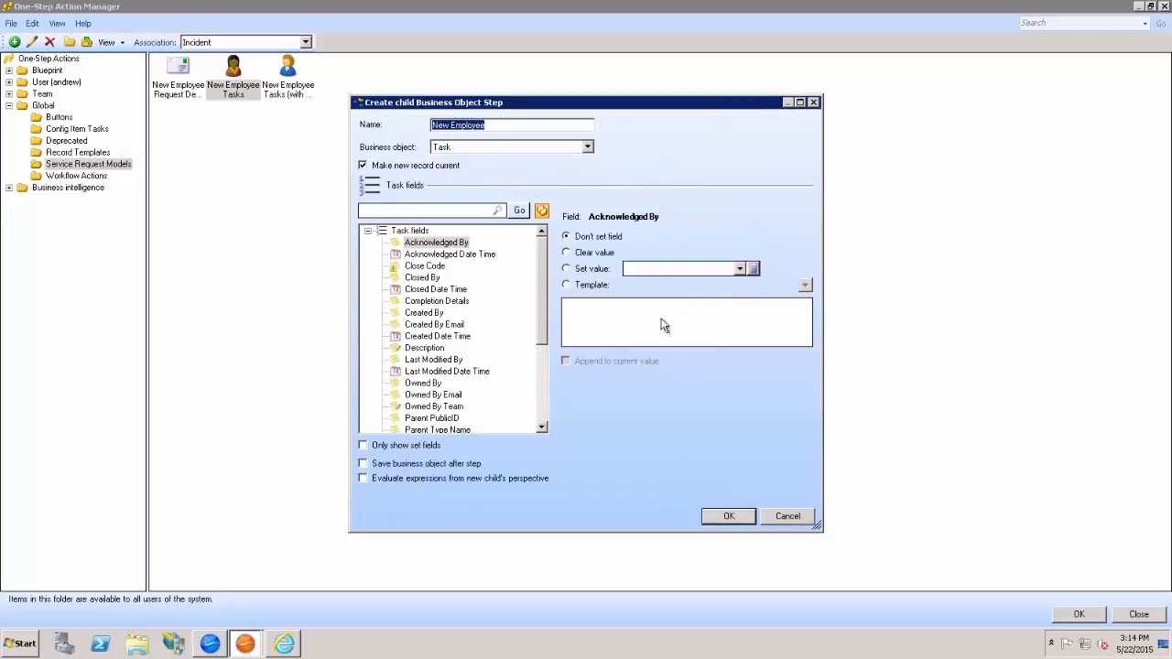
left_click(363, 445)
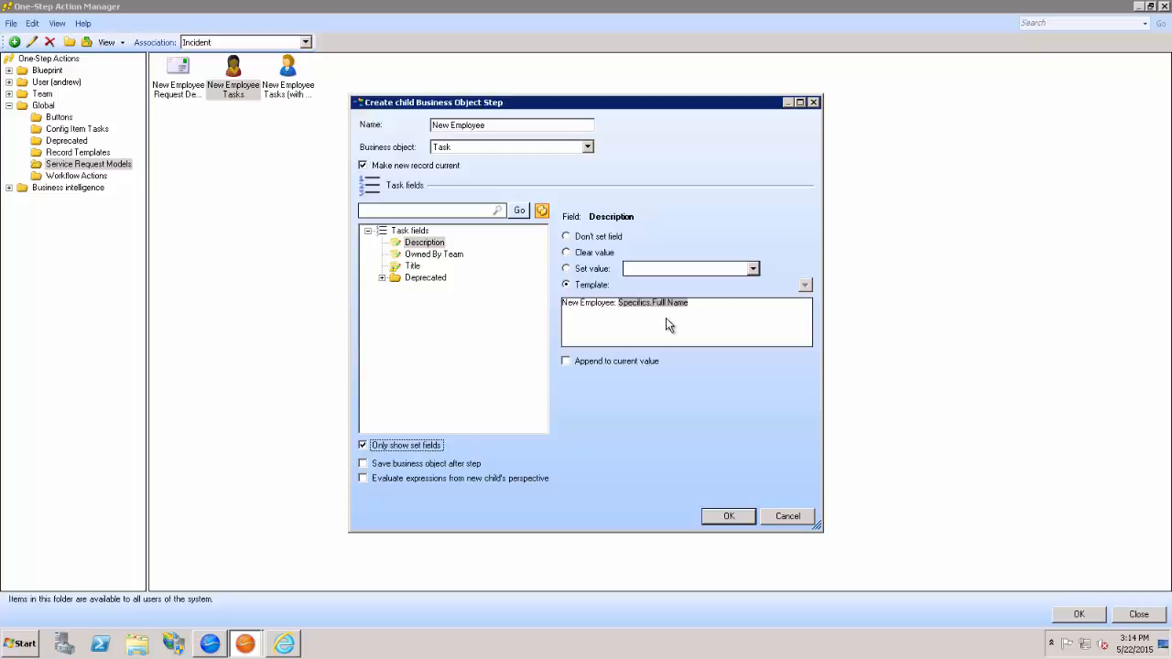
left_click(615, 302)
type(":")
left_click(422, 255)
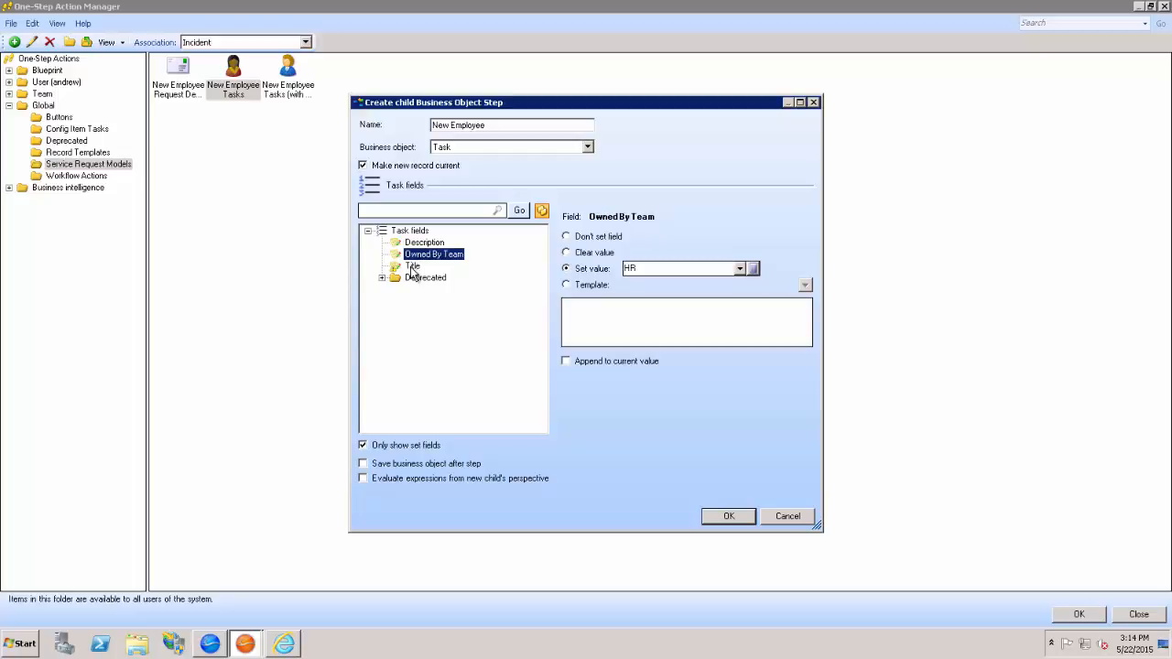
left_click(412, 268)
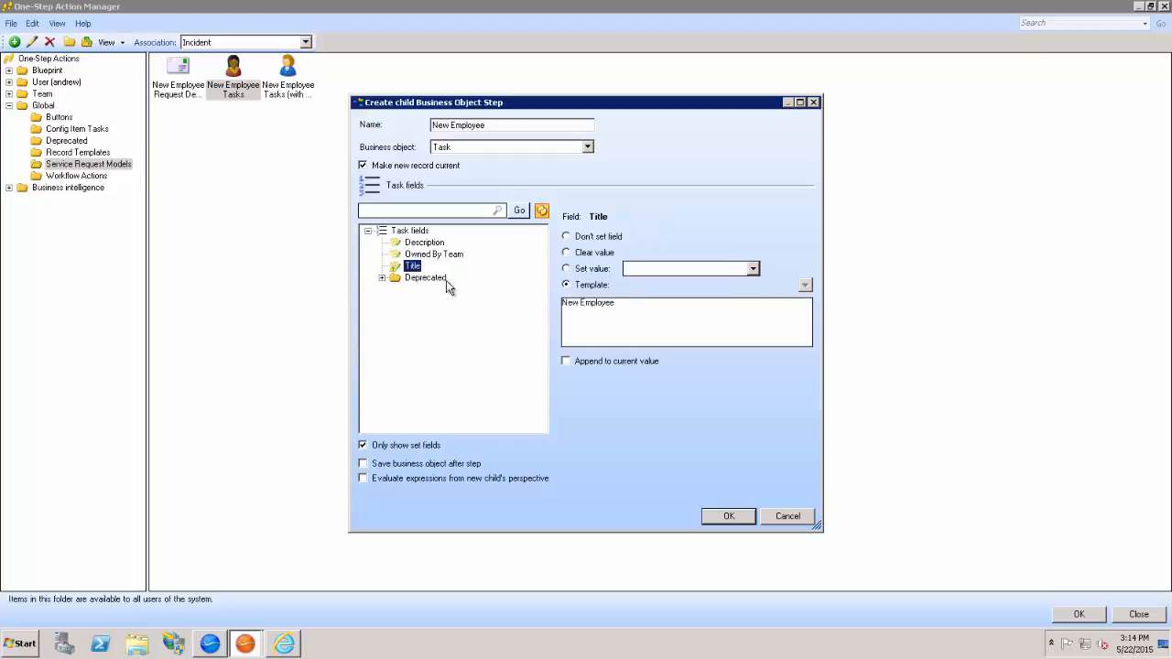
left_click(786, 516)
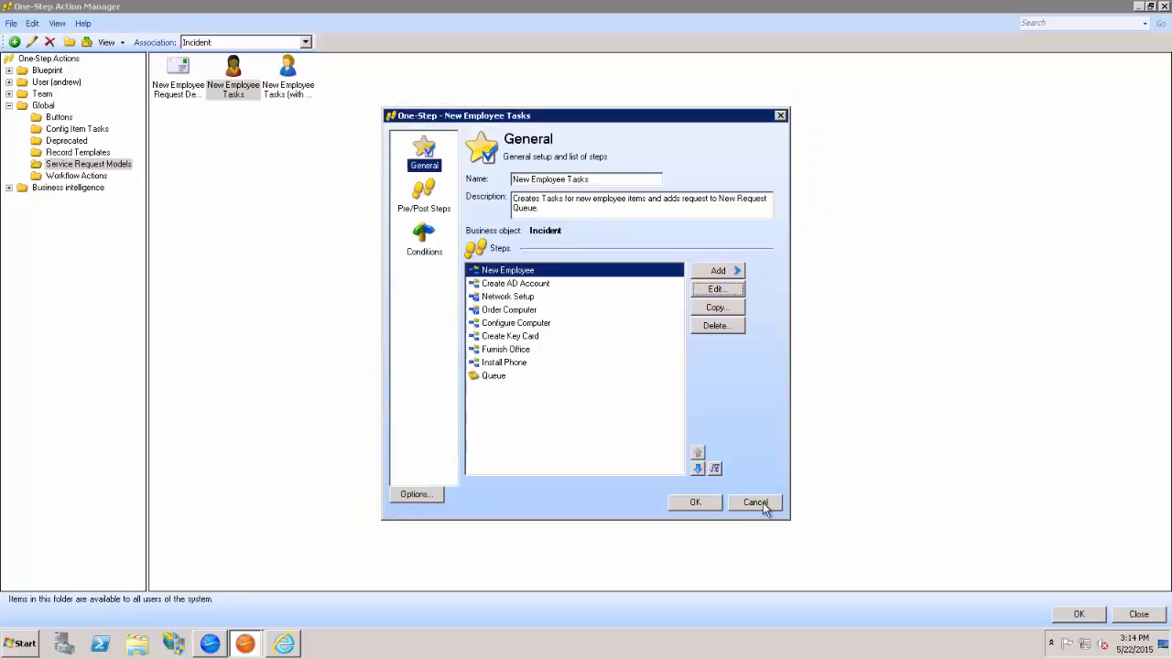
Review the step types that can be added to the New Employee Tasks One-Step, and cancel its editing.
left_click(713, 272)
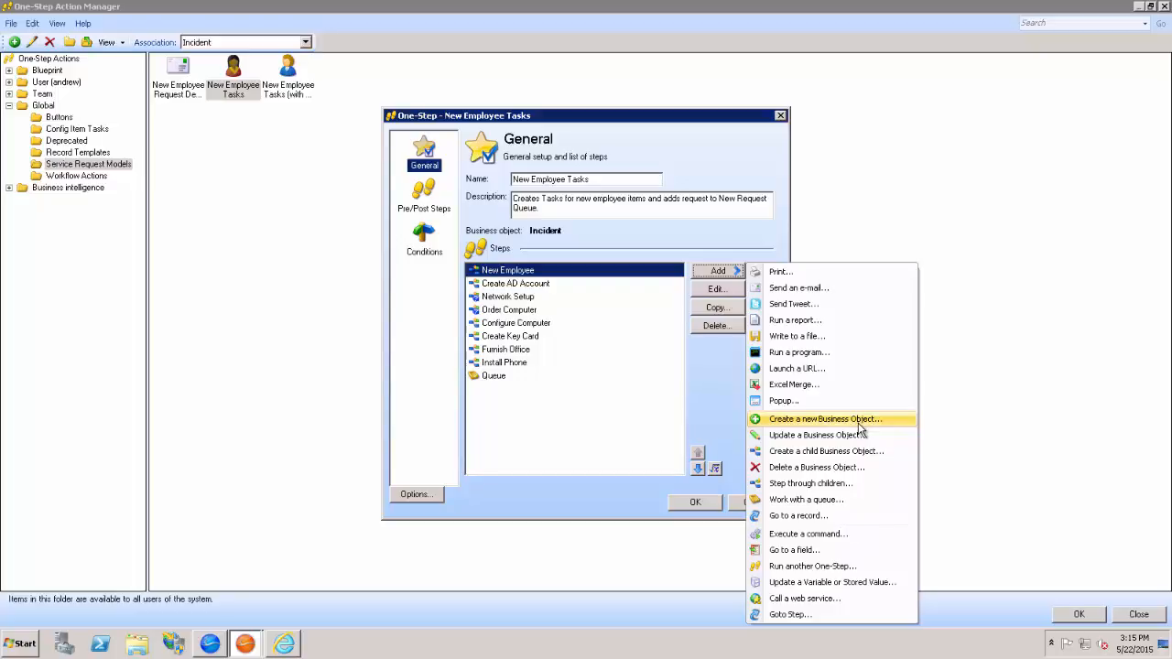
left_click(706, 397)
left_click(756, 503)
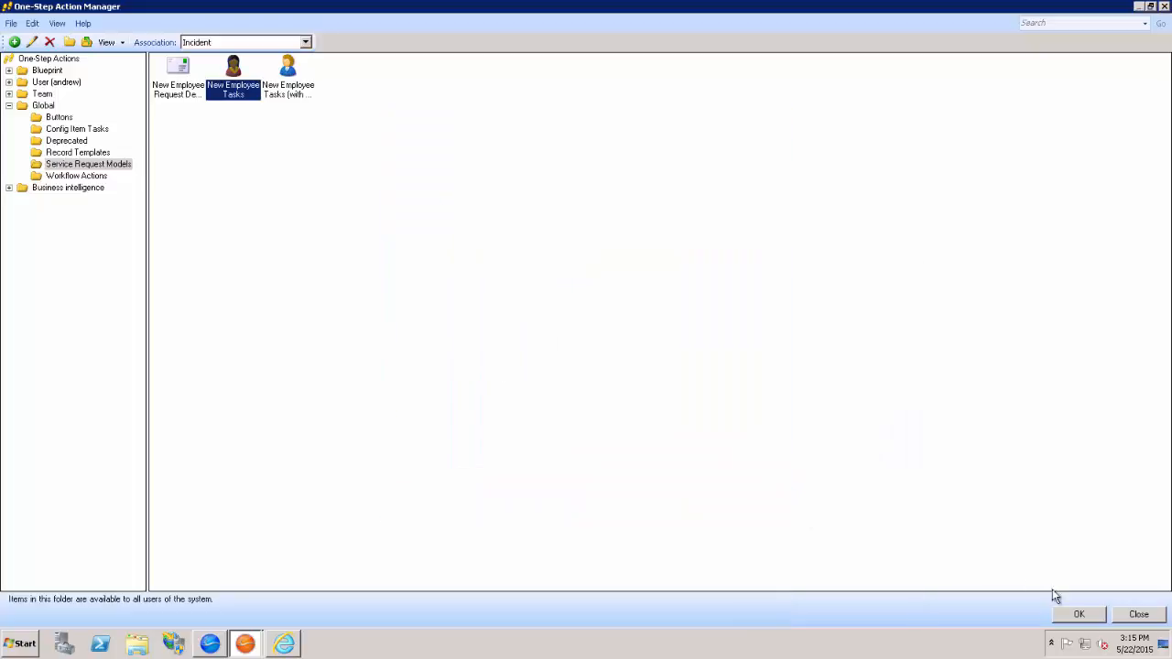
Leave the One-Step manager, discard the workflow edits and close the automation process editor.
left_click(1135, 615)
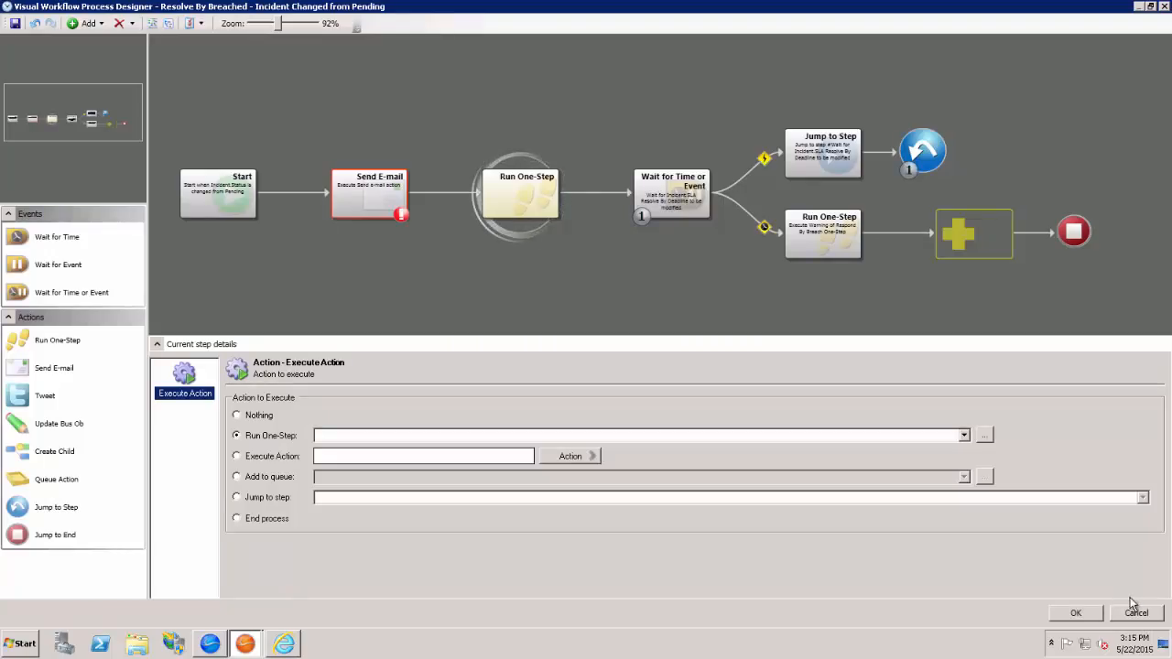
left_click(1135, 612)
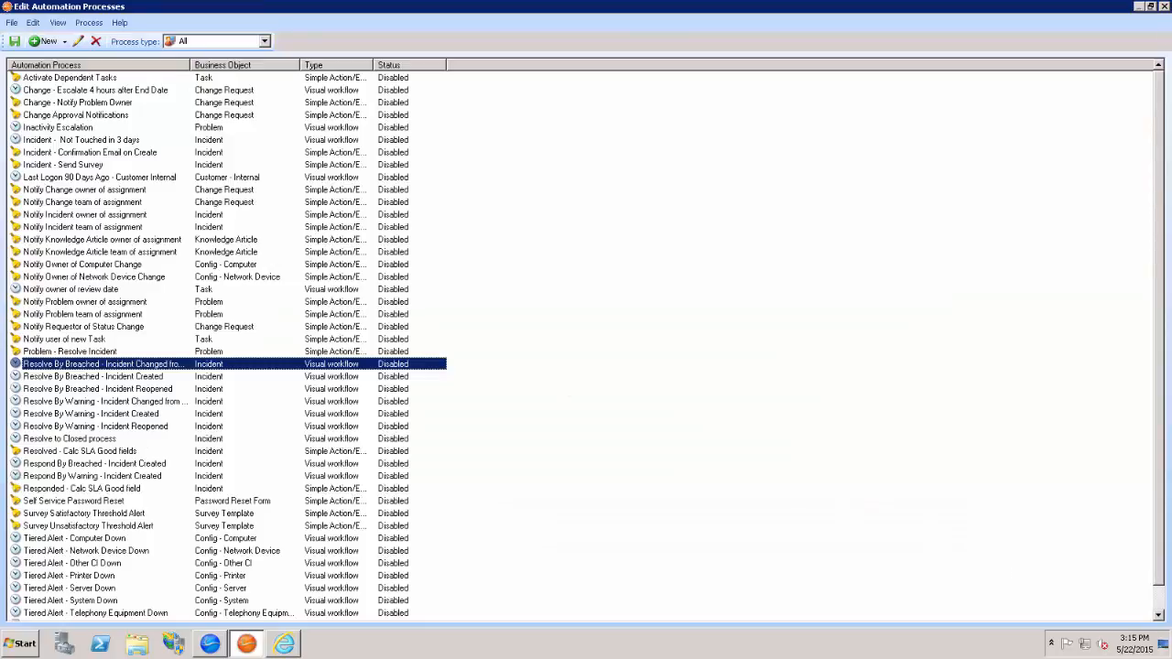
left_click(1164, 7)
left_click(640, 320)
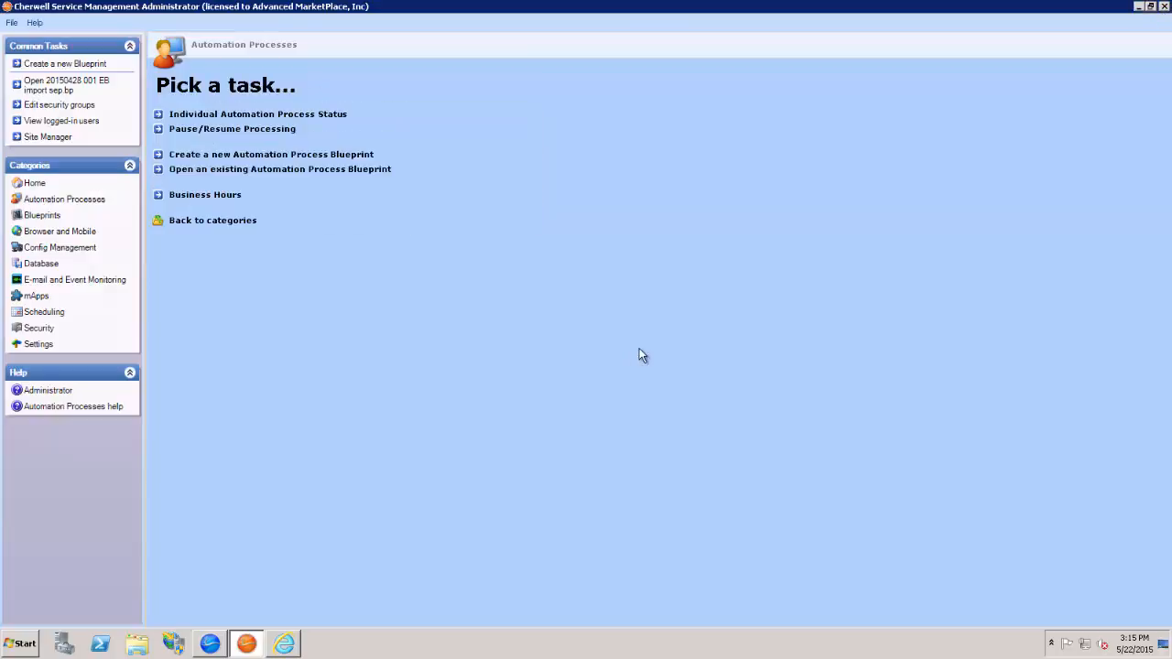
Open the Demo Monitoring item from the E-mail and Event Monitoring Manager for editing.
left_click(75, 279)
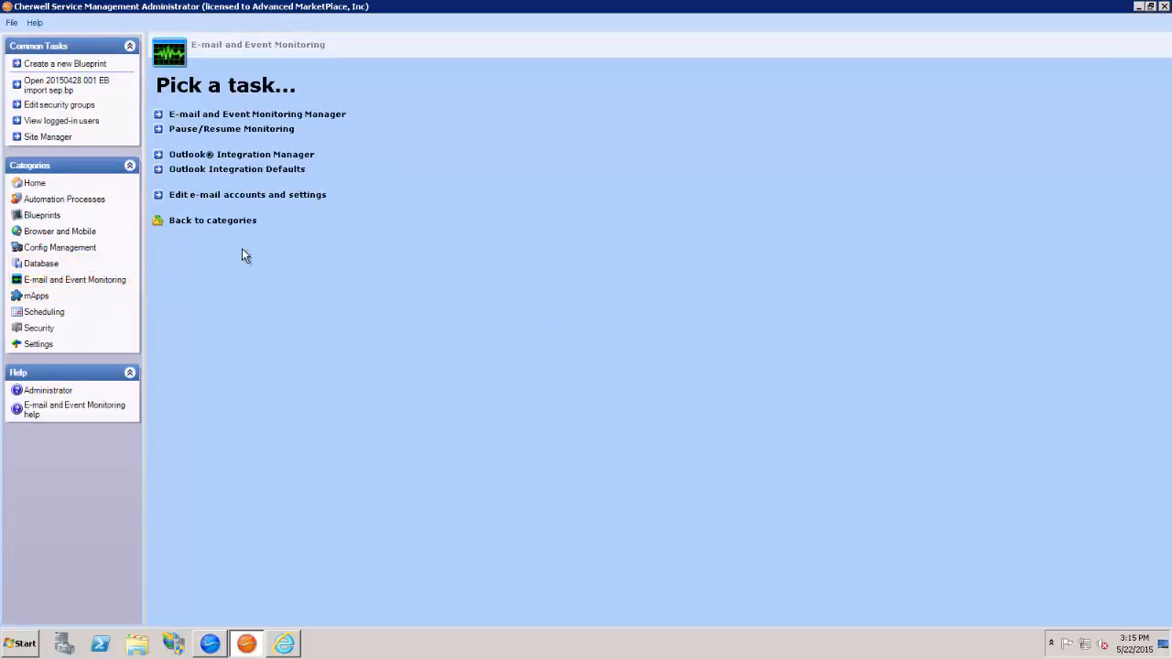
left_click(274, 117)
left_click(591, 270)
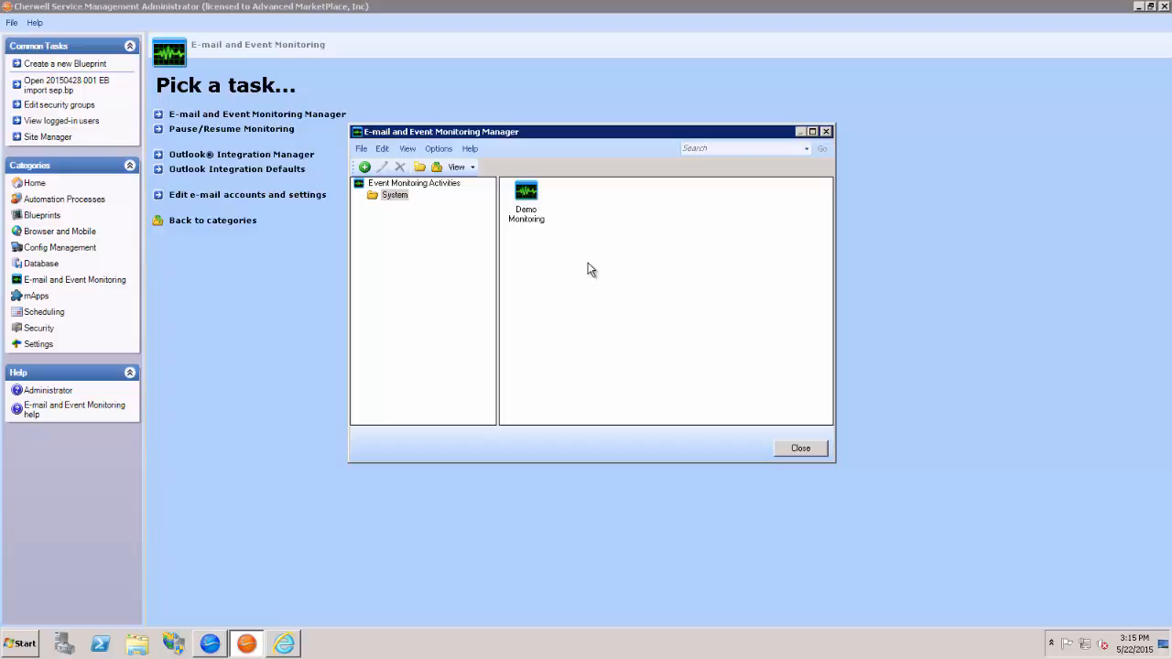
left_click(526, 206)
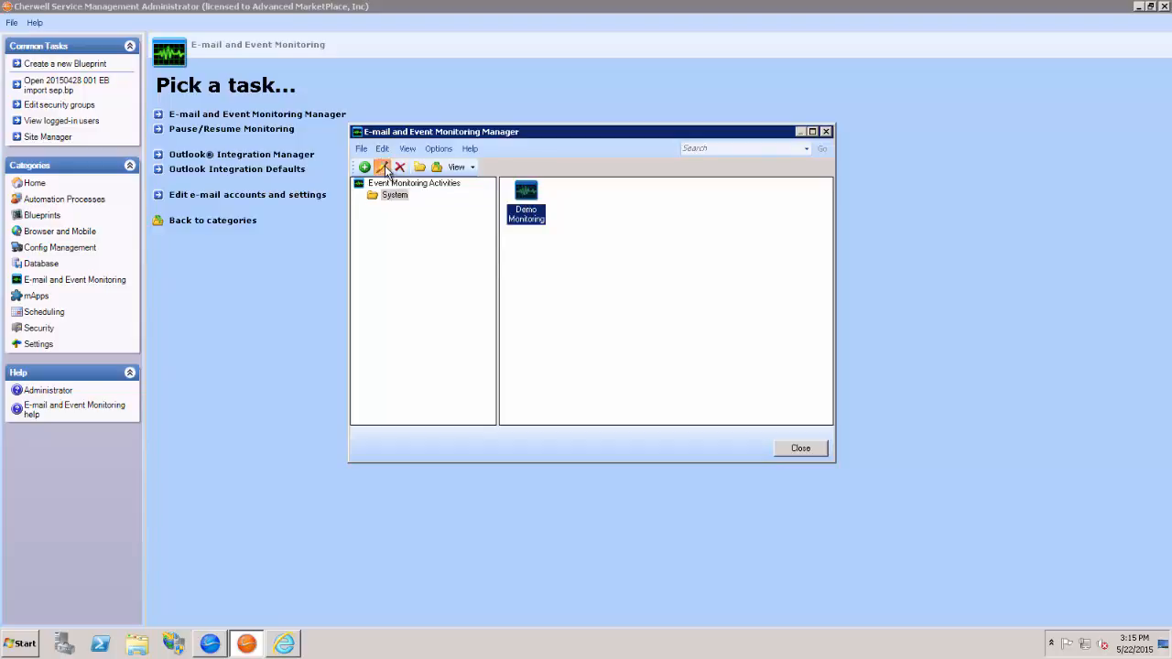
left_click(382, 167)
Open the Update Existing Incident monitor for editing and review how it identifies an existing record.
left_click(335, 237)
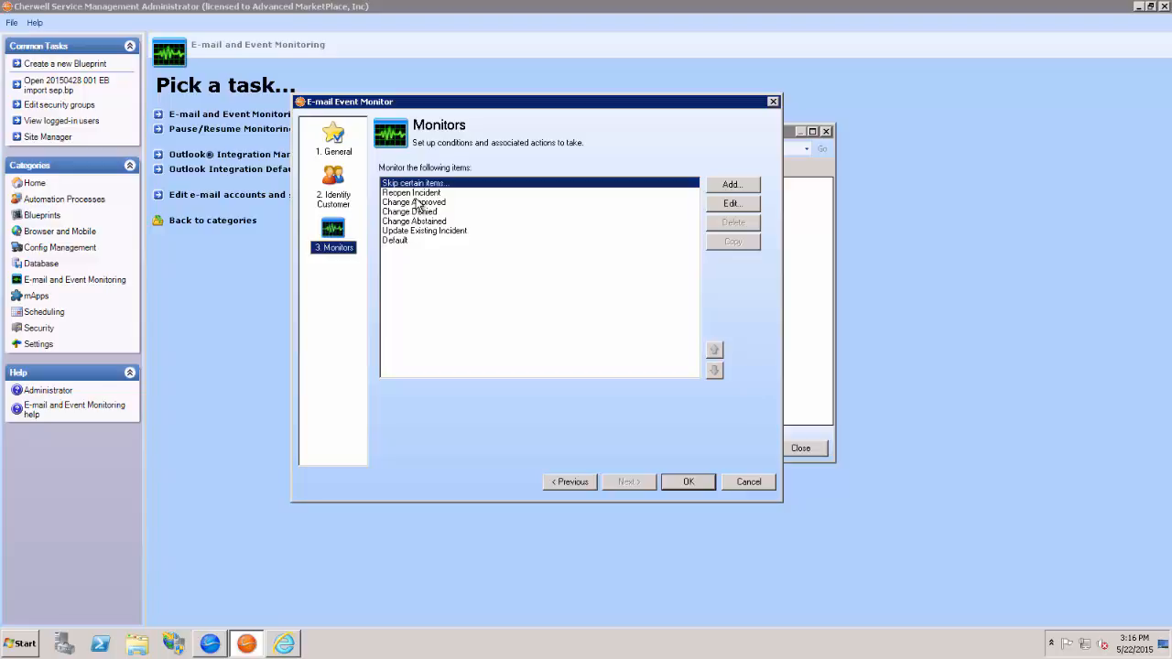
left_click(440, 231)
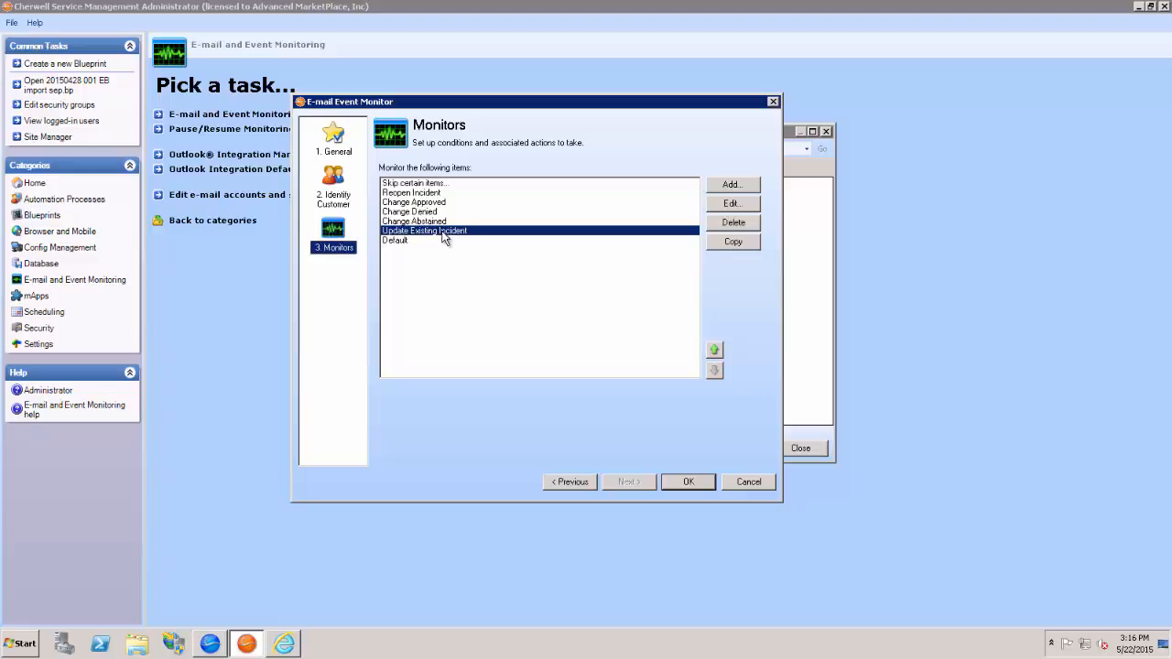
left_click(730, 203)
left_click(344, 193)
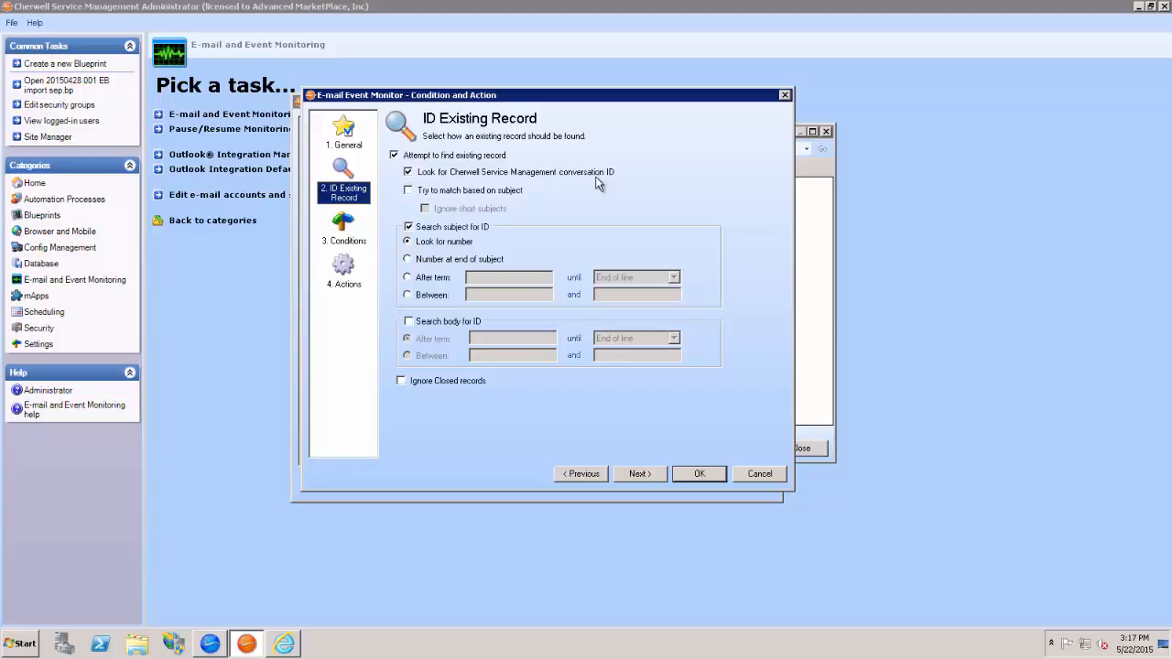
Add a condition to the Update Existing Incident monitor that the subject contains "Approved", and review the other selectable e-mail fields.
left_click(345, 227)
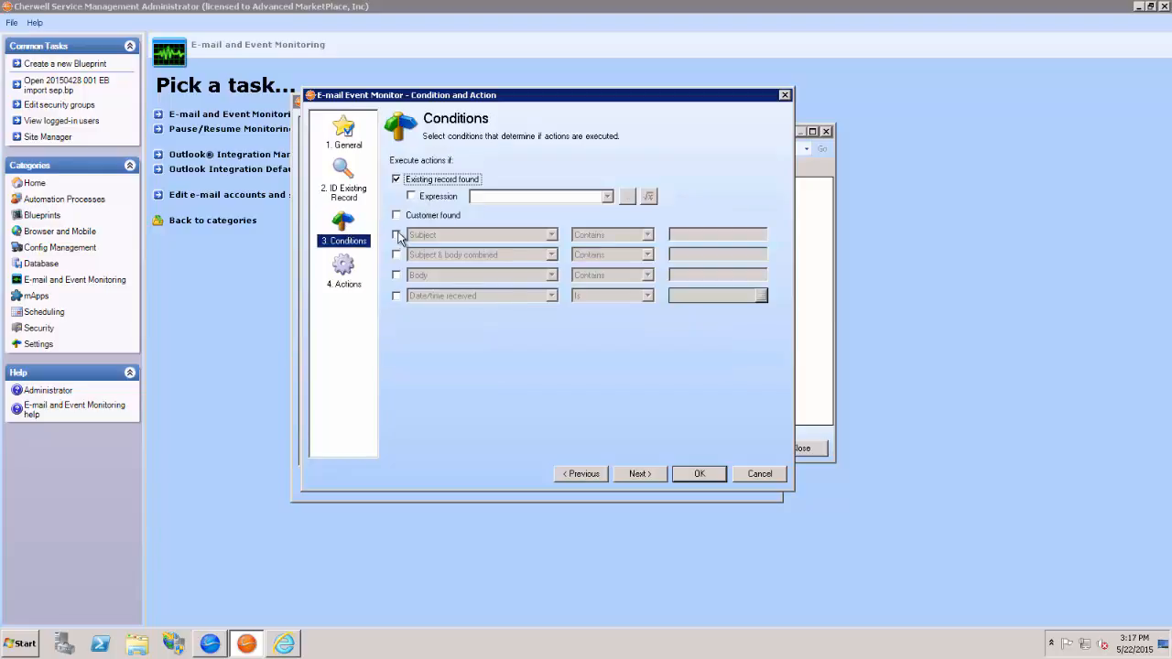
left_click(397, 235)
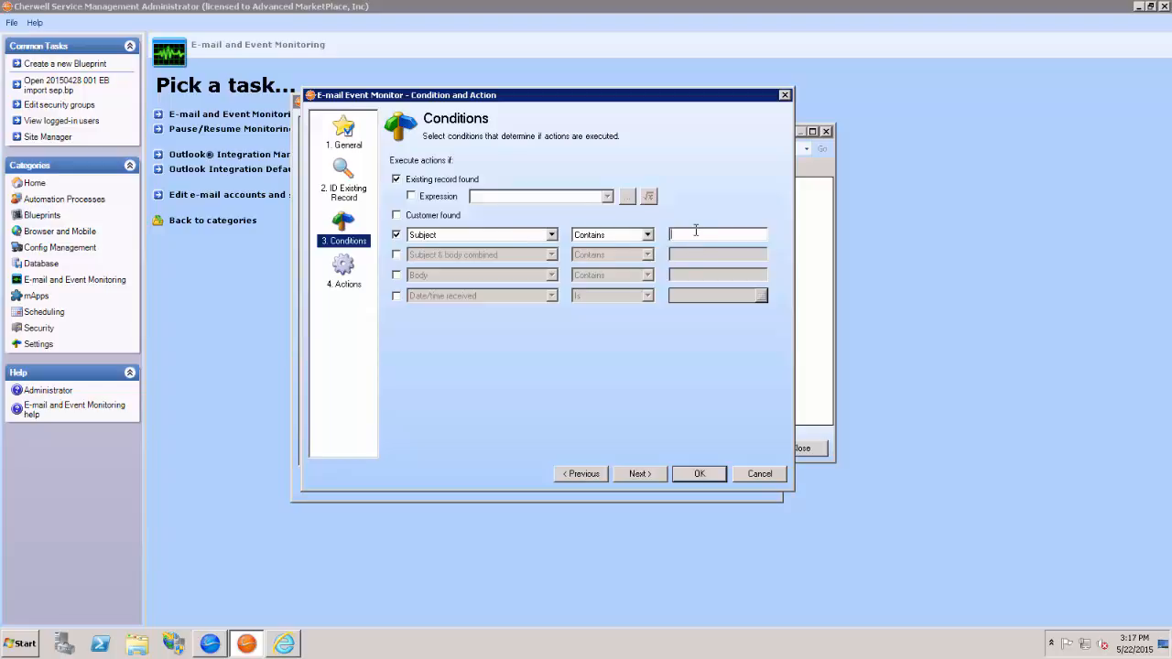
type("Approved")
left_click(551, 234)
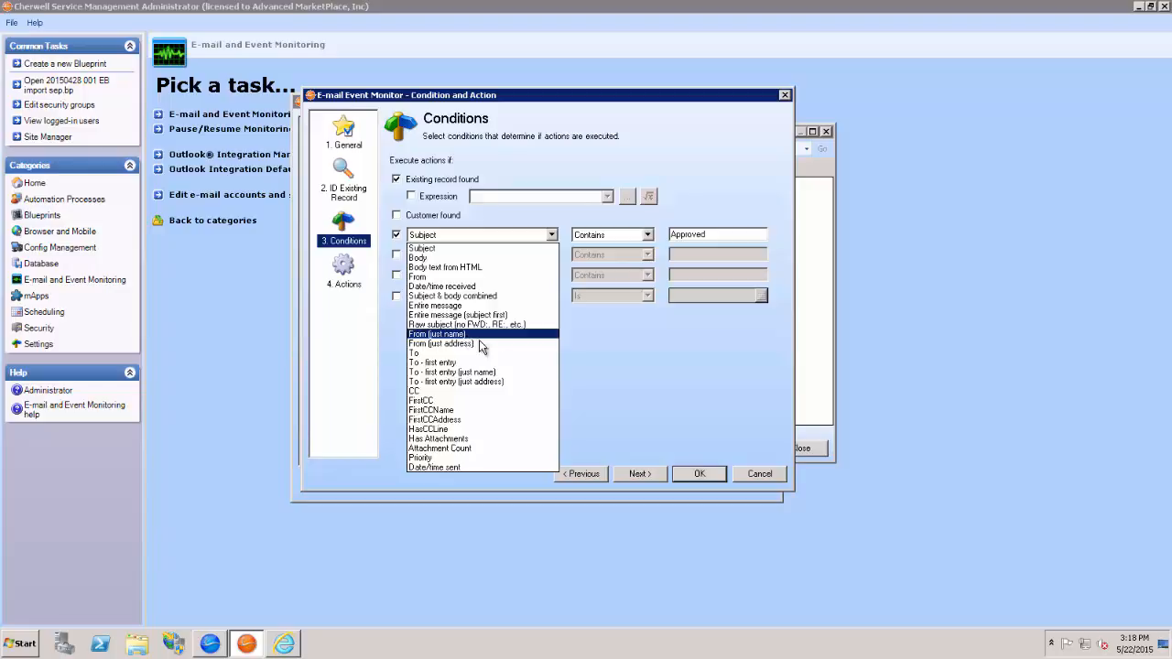
left_click(694, 364)
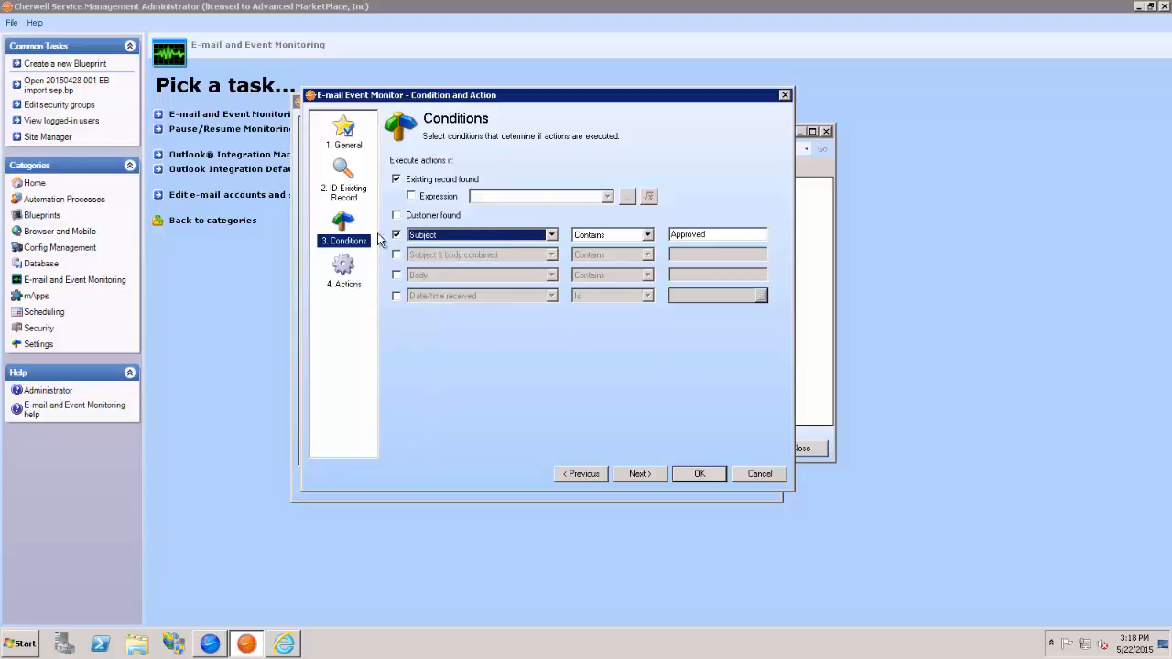
Review the monitor's actions and the action types that can be added, including running a One-Step.
left_click(348, 272)
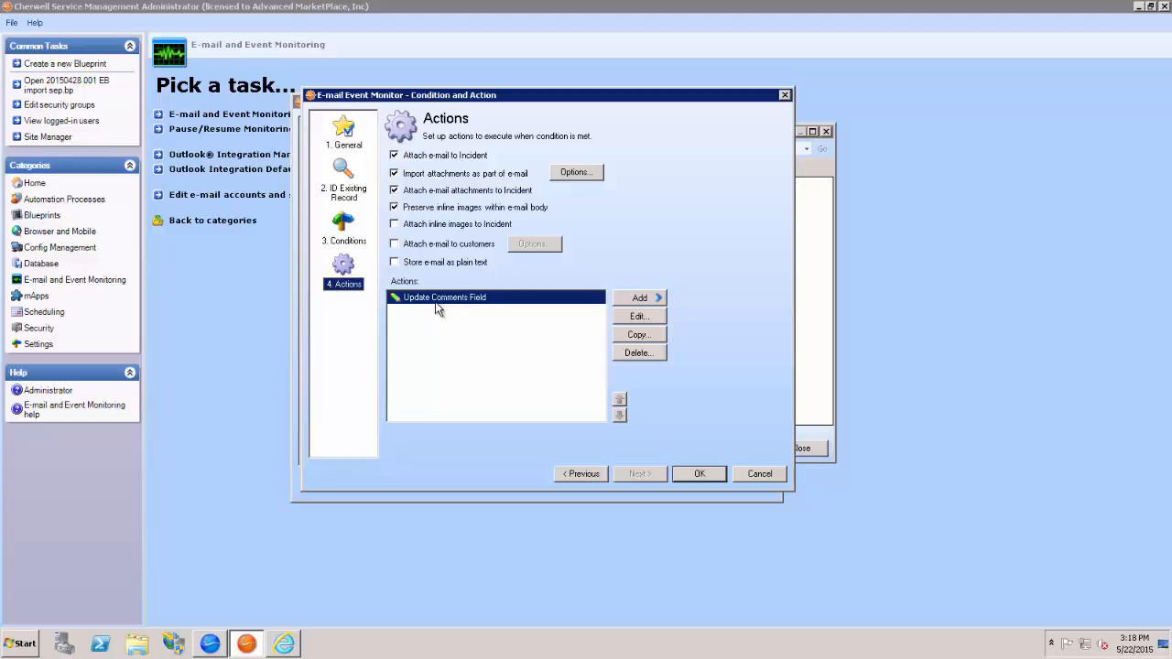
left_click(639, 299)
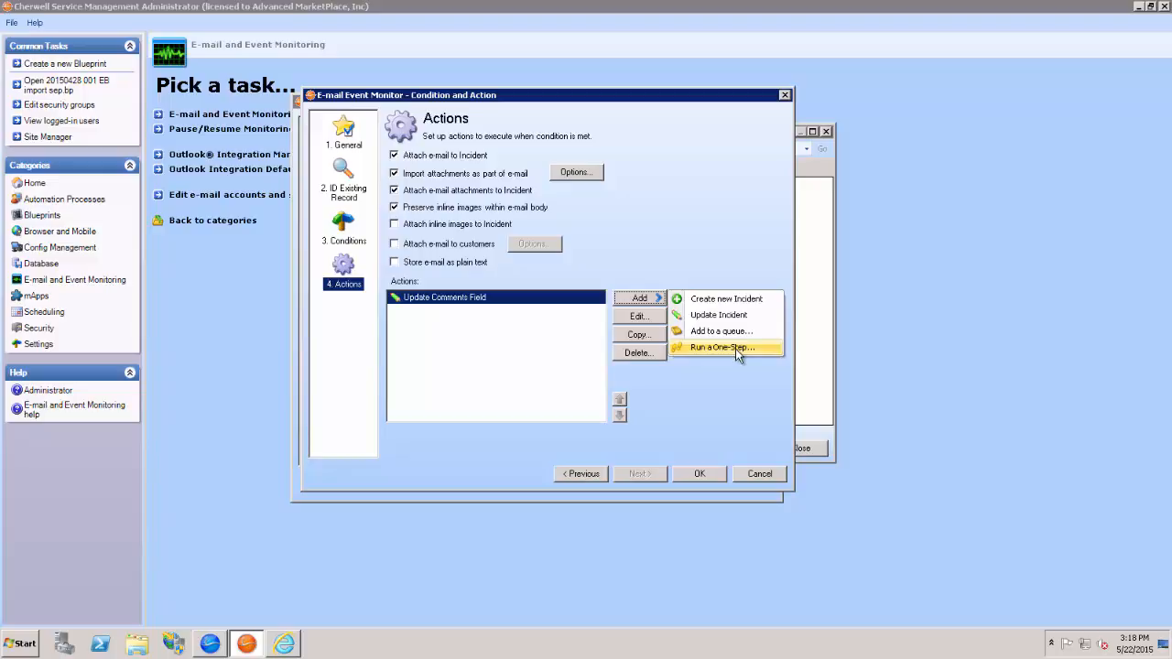
left_click(760, 462)
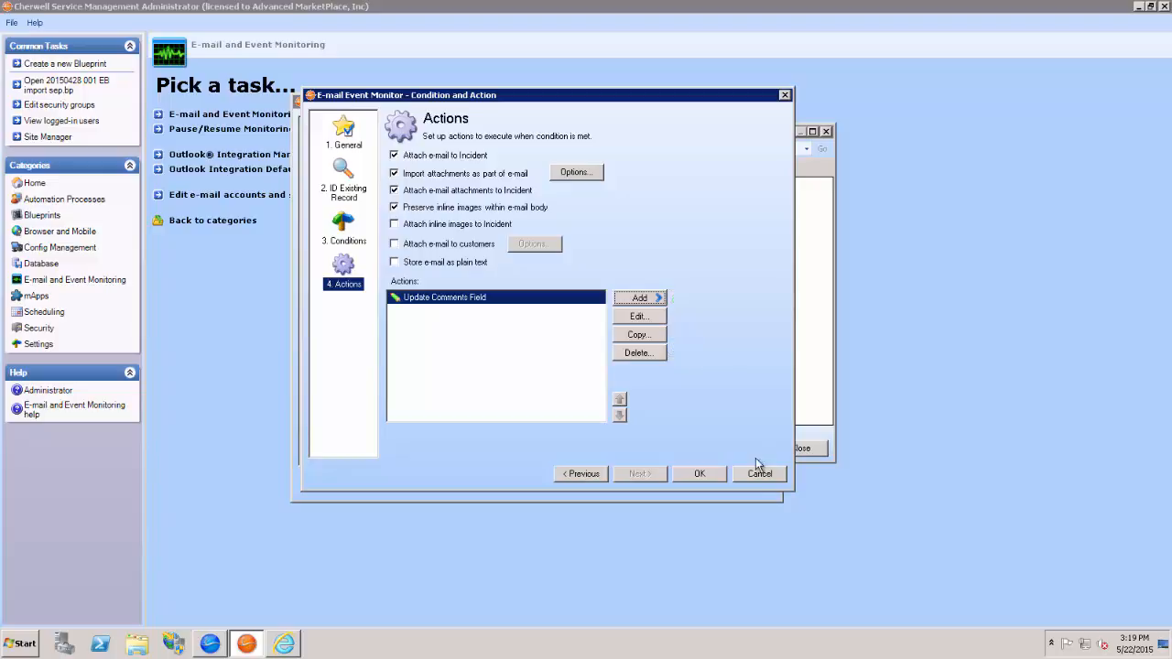
Discard the edits to the Update Existing Incident monitor and the Demo Monitoring item, and close the monitoring manager.
left_click(761, 474)
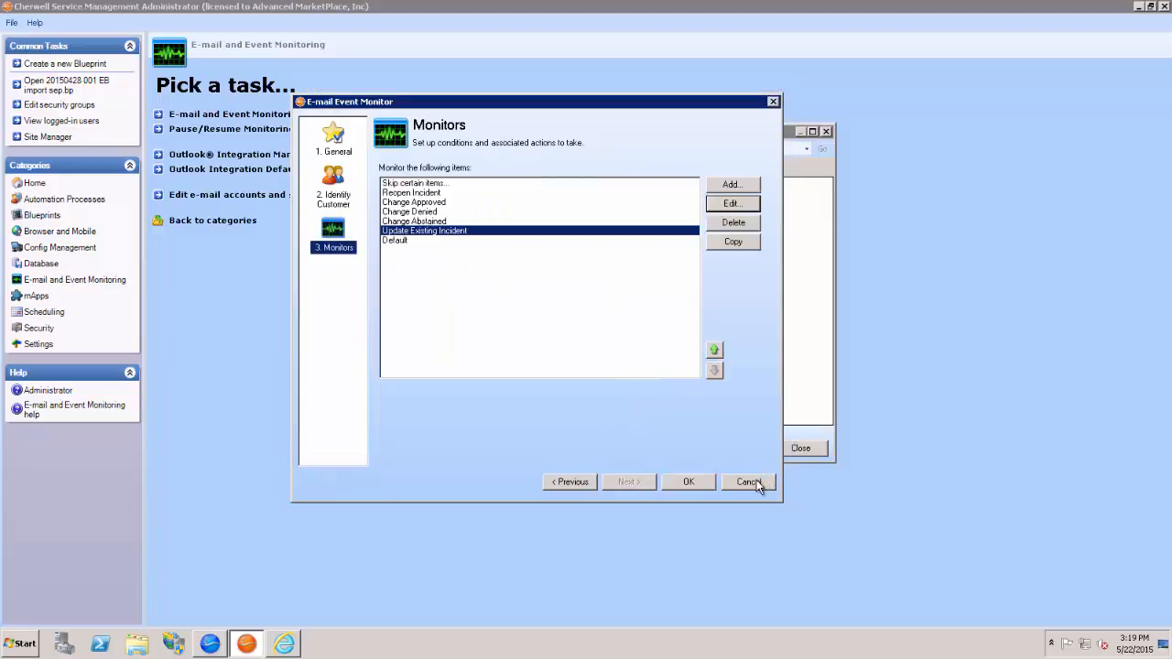
left_click(756, 483)
left_click(800, 447)
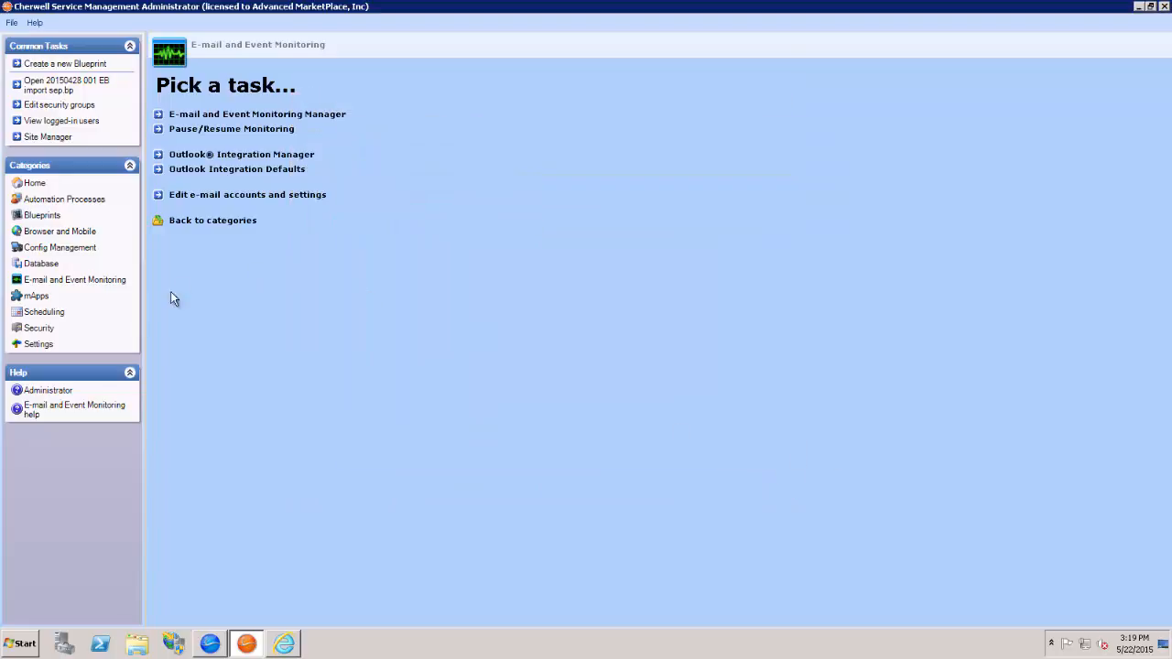
Search the Cherwell mApps and Integrations catalogue for "on call", review the On Call mApp, and close the catalogue.
left_click(37, 296)
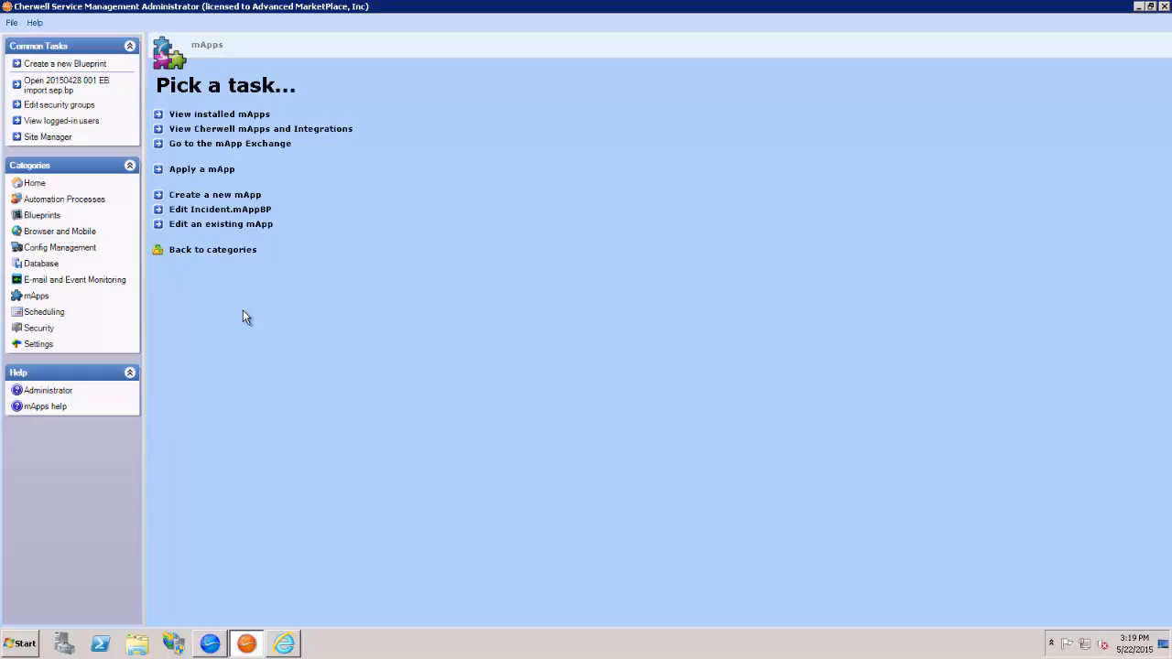
left_click(265, 130)
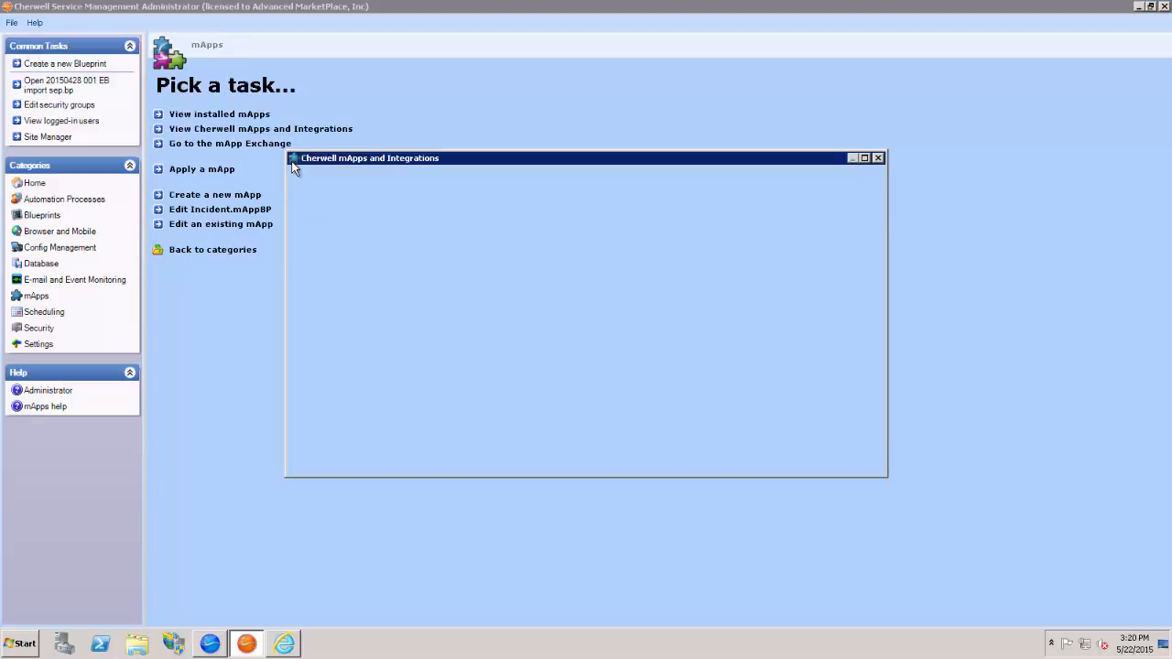
left_click(758, 176)
type("on")
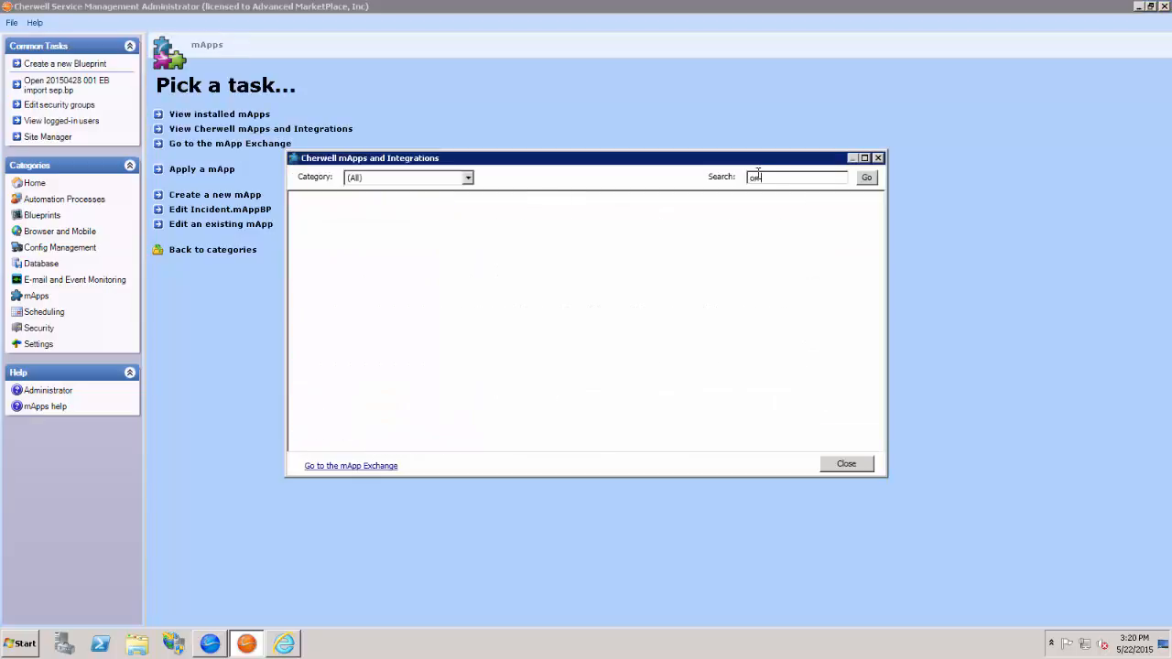
type("-call")
key("Return")
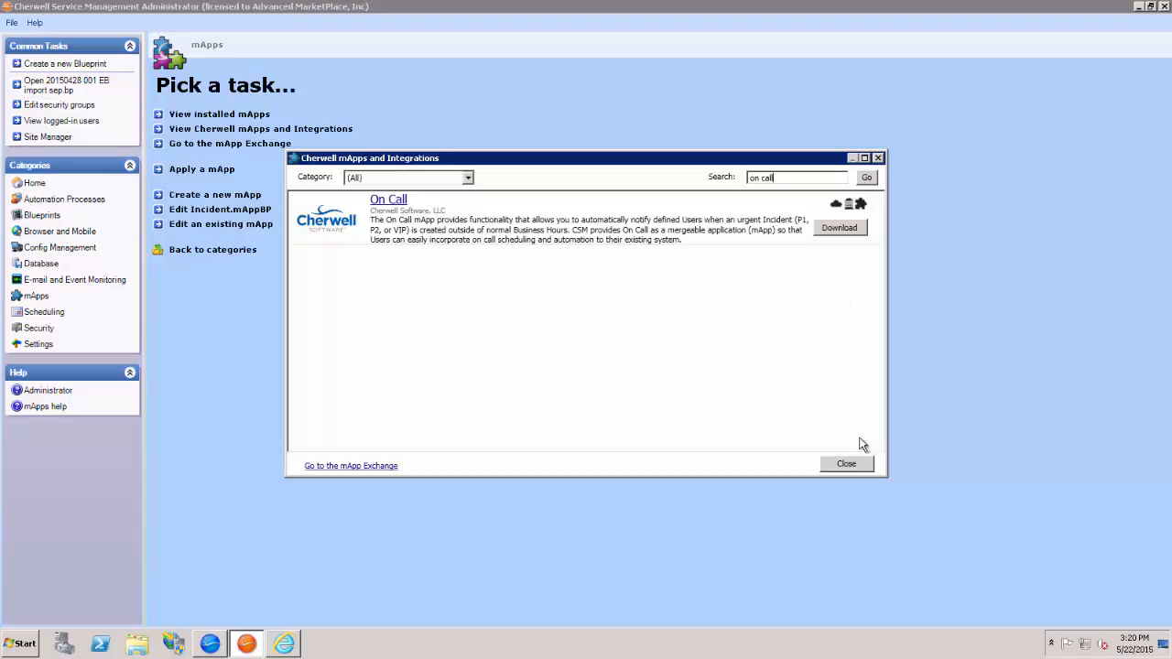
left_click(846, 464)
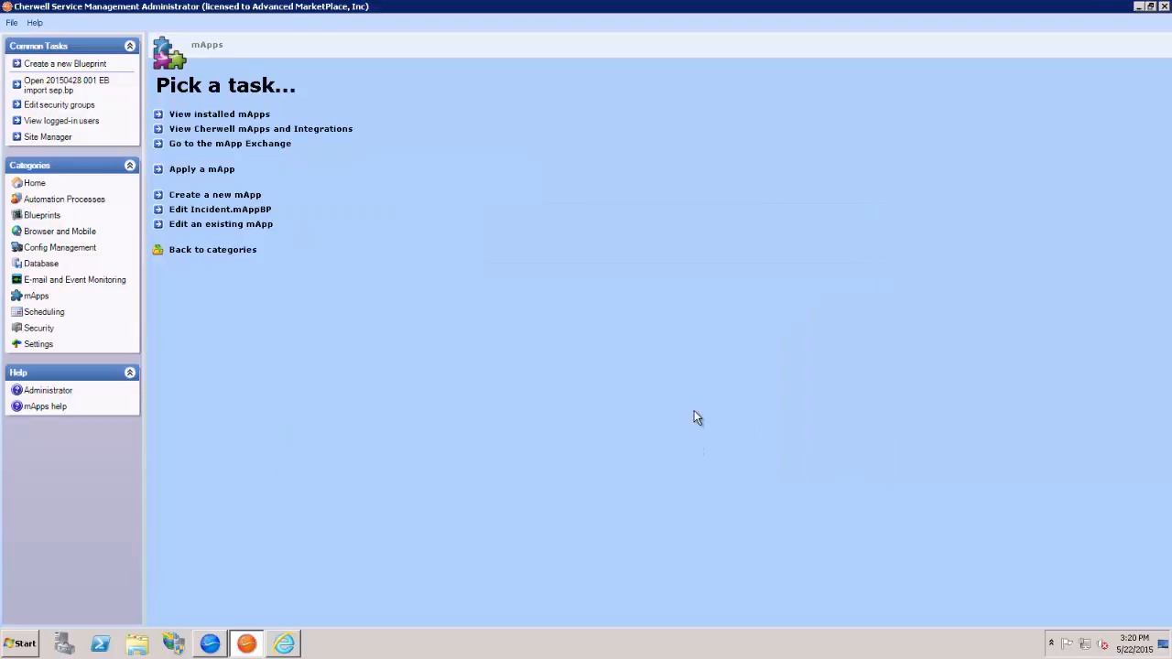